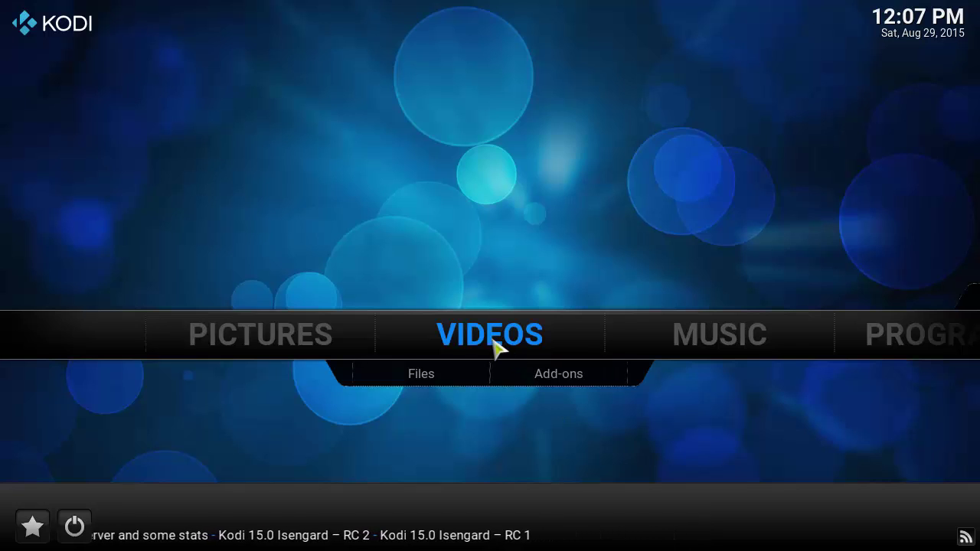
left_click(456, 377)
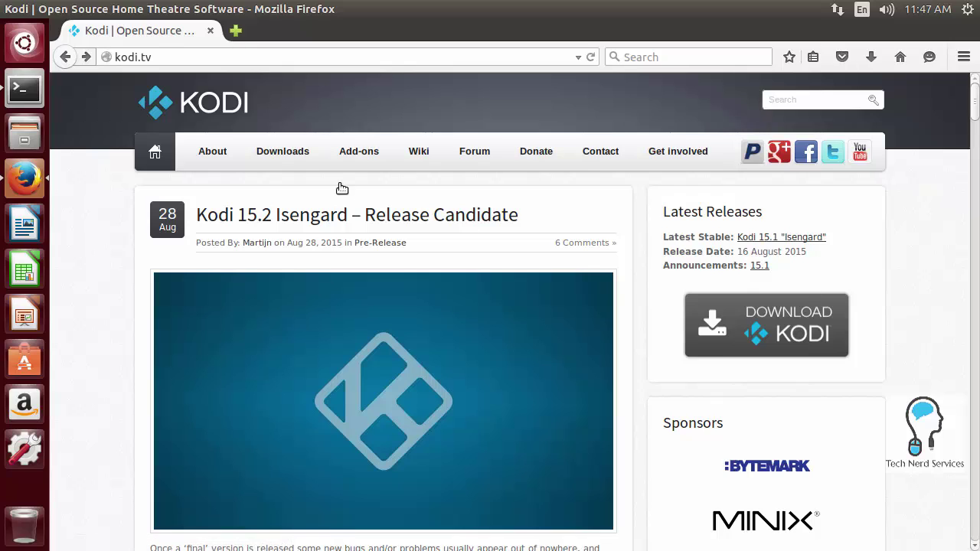
Open the About page of kodi.tv and review the feature descriptions from Music and Movies through to Remote Controls
left_click(219, 149)
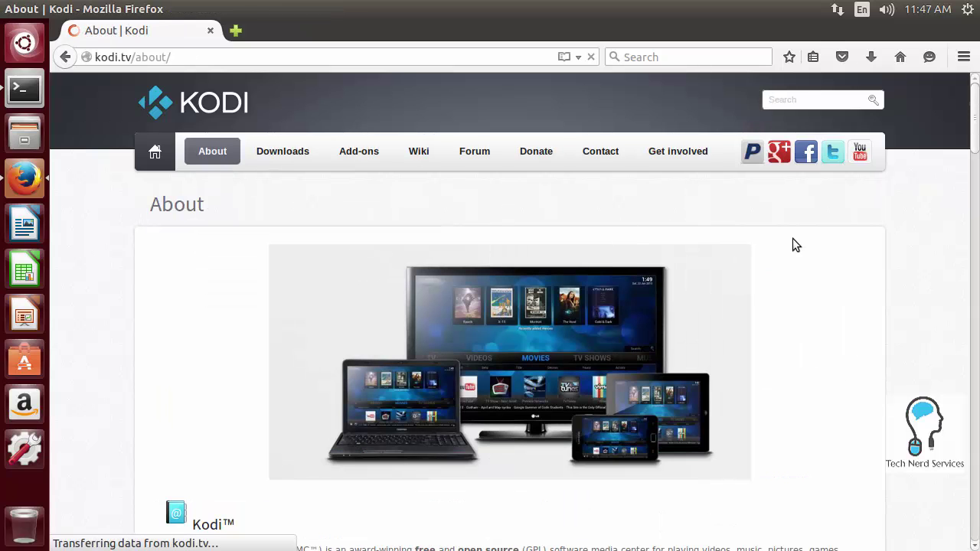
scroll(792, 245, "down", 4)
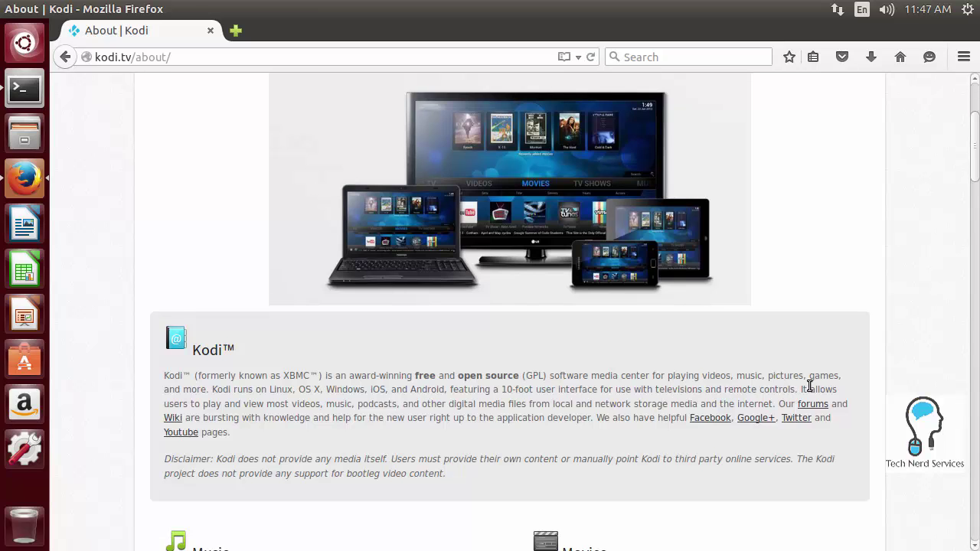
scroll(559, 430, "down", 8)
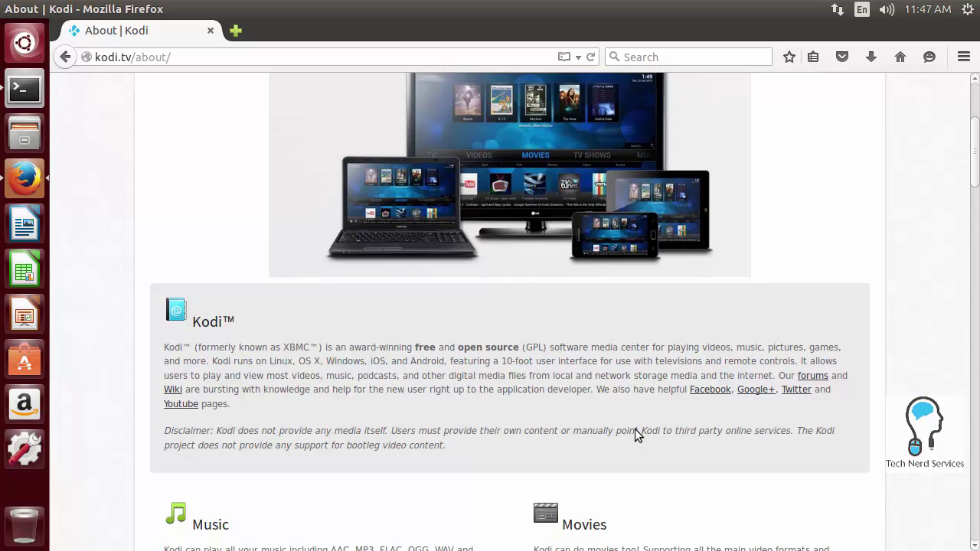
scroll(481, 327, "down", 3)
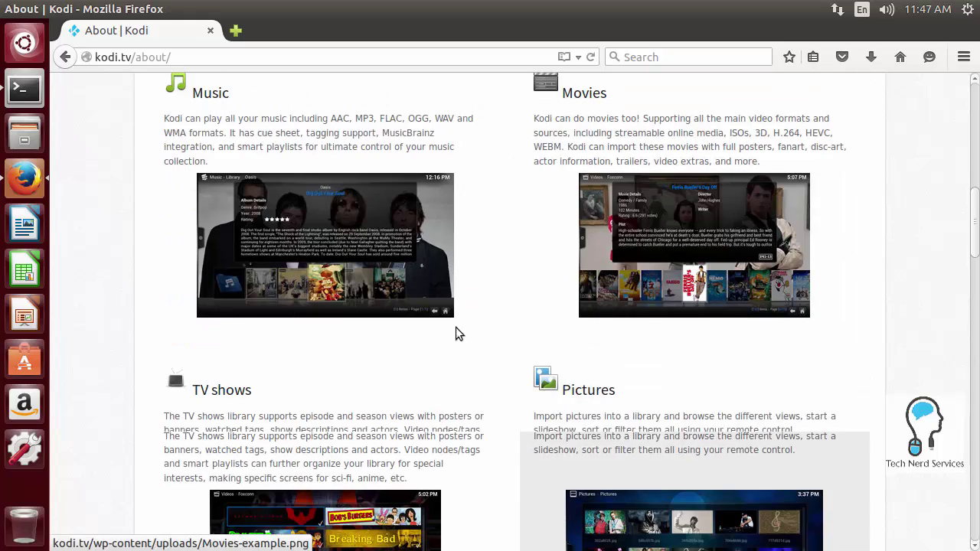
scroll(598, 328, "down", 4)
scroll(599, 328, "down", 5)
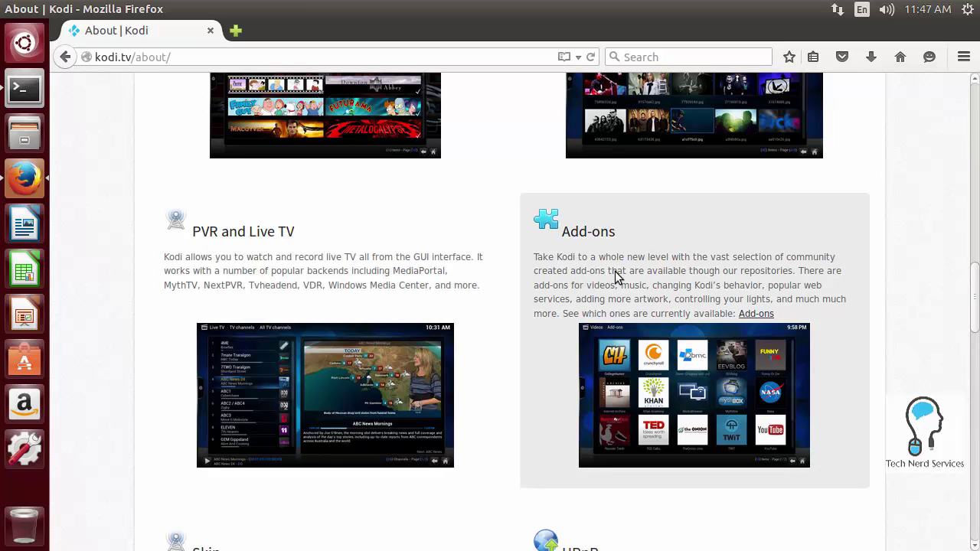
scroll(616, 272, "down", 7)
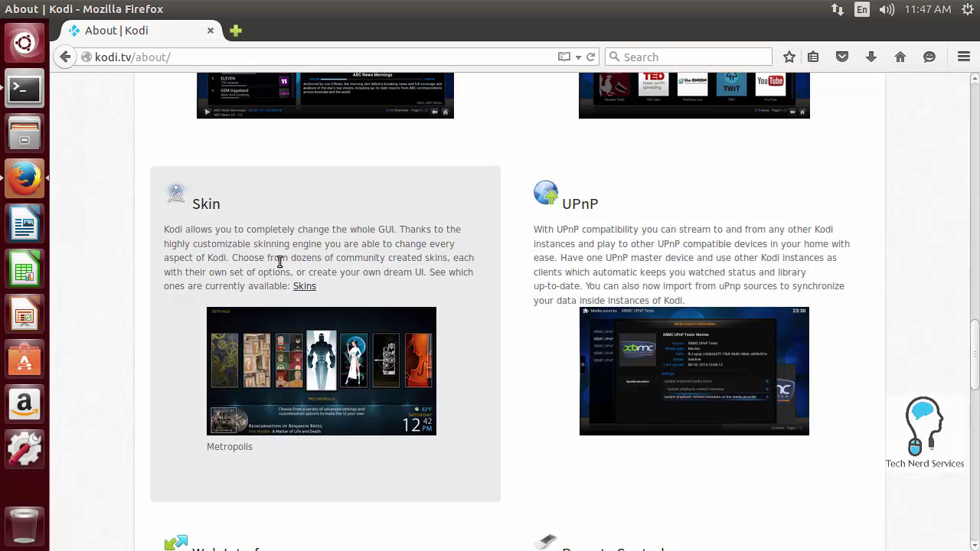
scroll(280, 261, "down", 5)
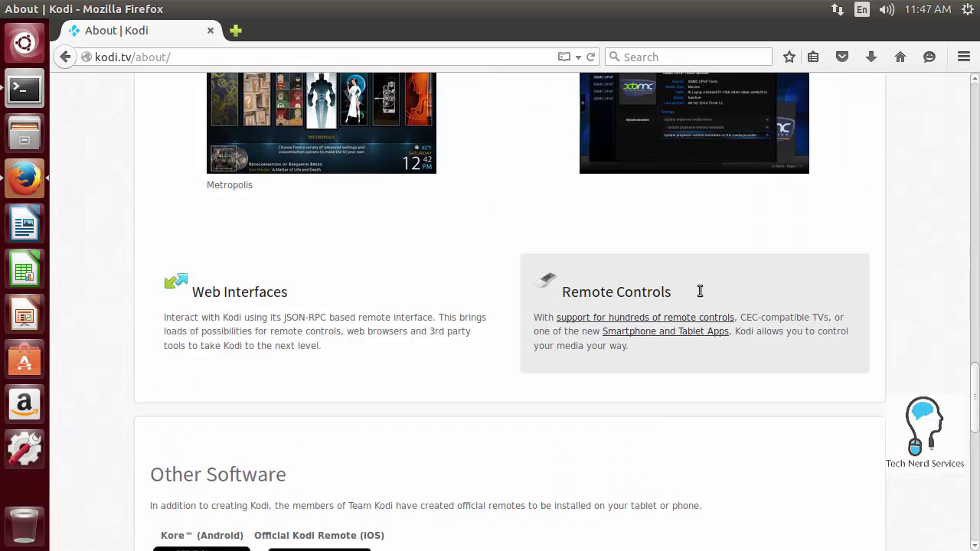
scroll(897, 315, "up", 16)
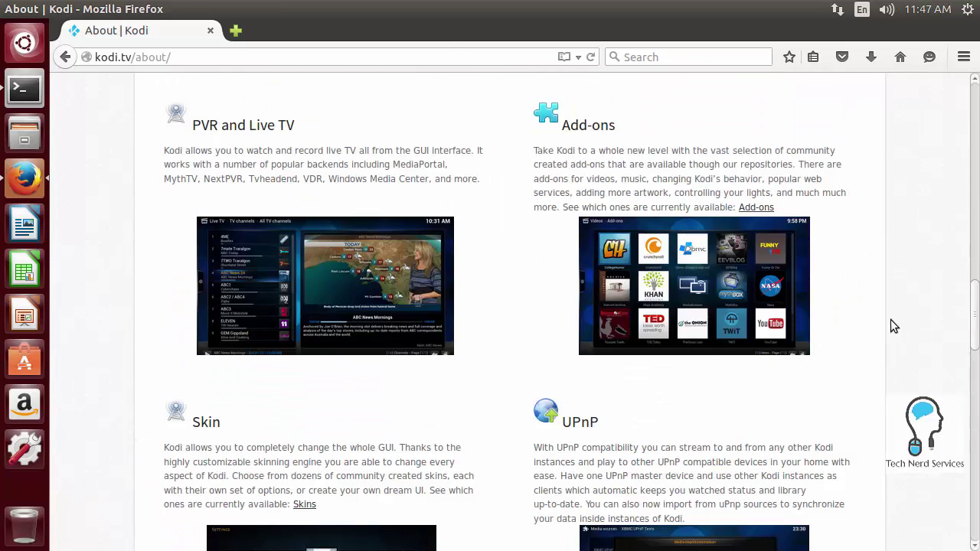
scroll(892, 326, "up", 10)
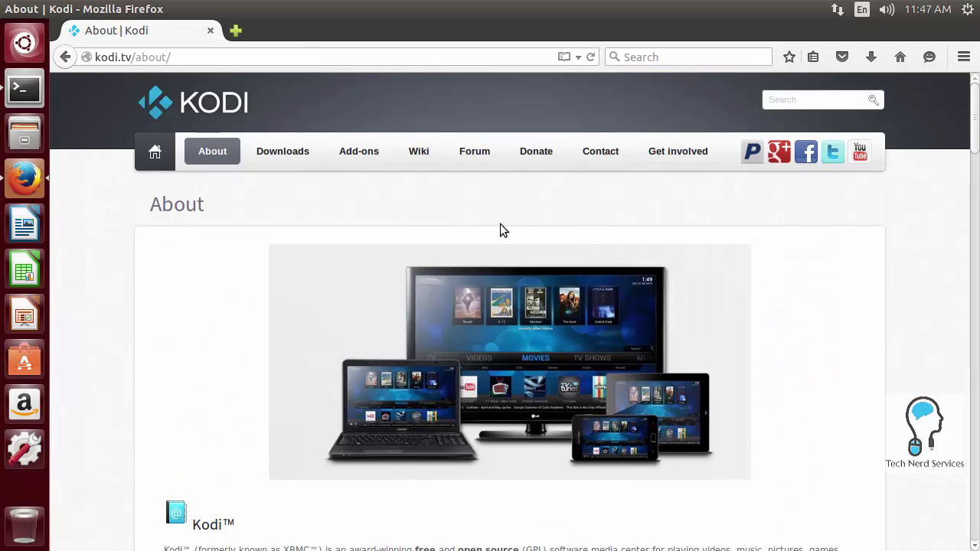
Open the Linux installation guide from the Kodi Downloads page and find the commands for Ubuntu-based distributions
left_click(283, 155)
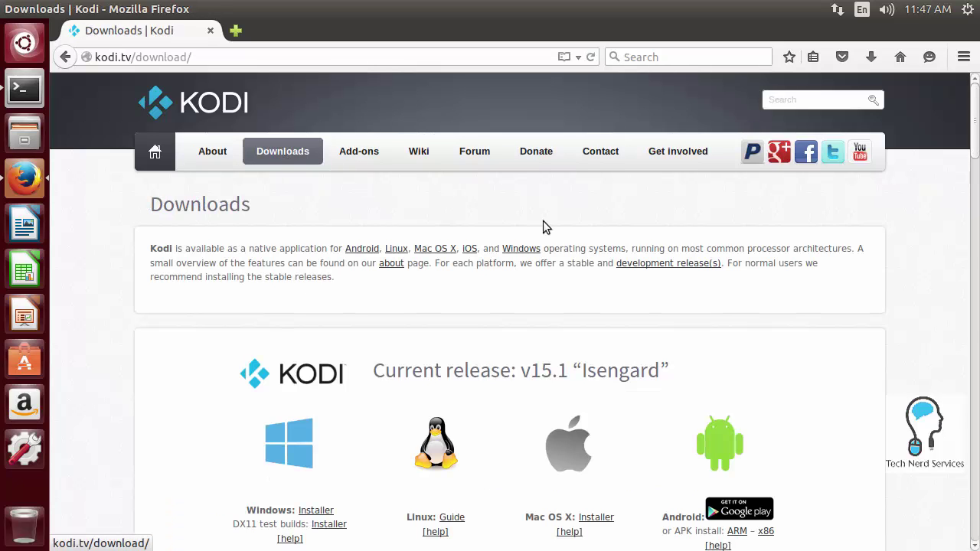
scroll(543, 227, "down", 3)
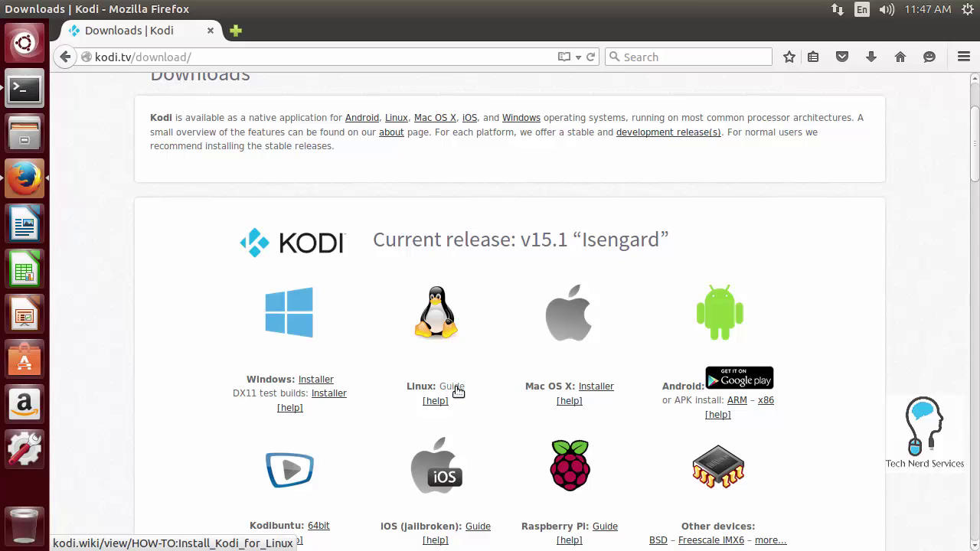
left_click(457, 392)
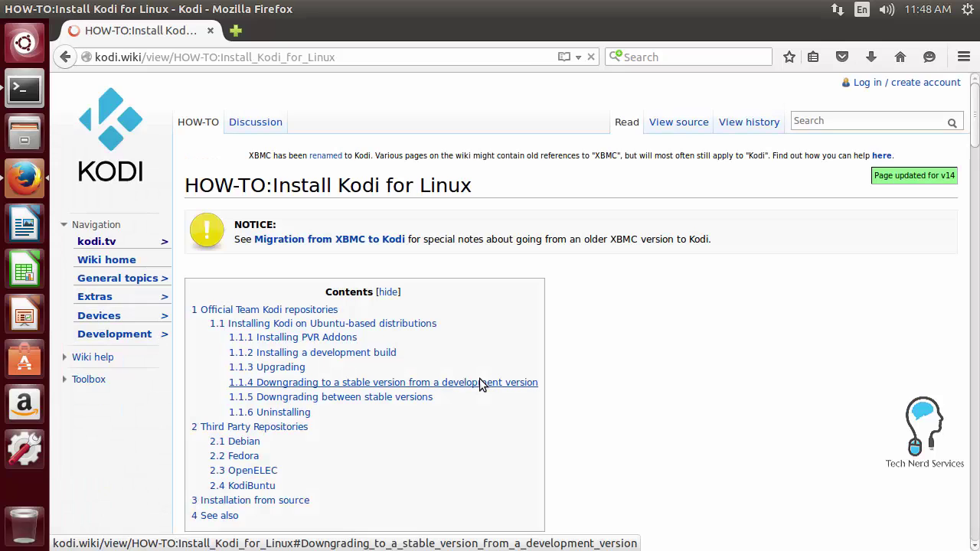
scroll(540, 304, "down", 5)
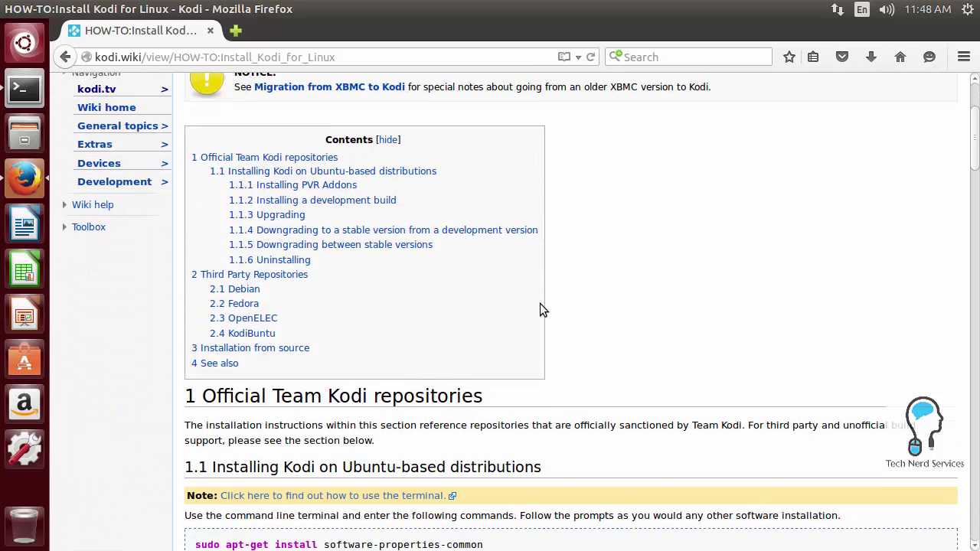
scroll(540, 303, "down", 1)
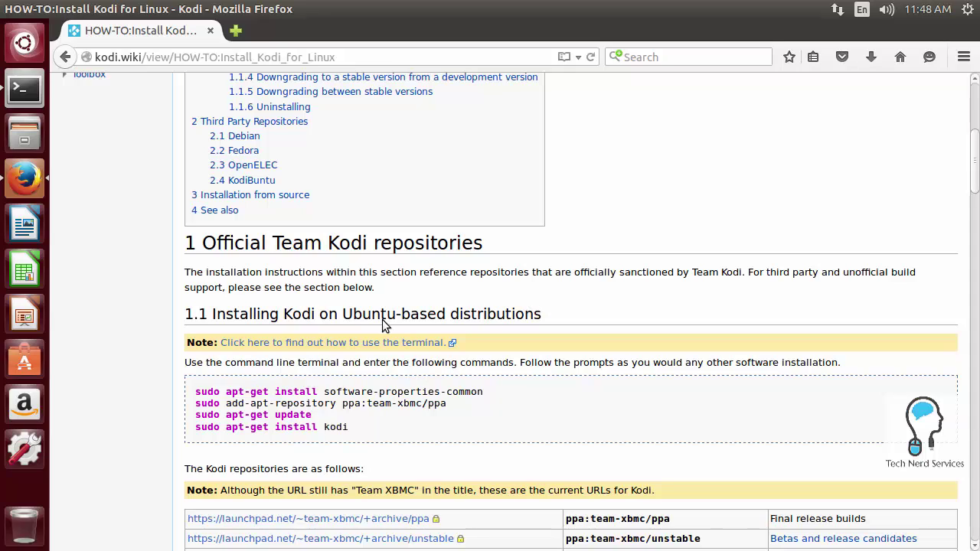
Switch to the Terminal and run the guide's command "sudo apt-get install software-properties-common", authenticating with the account password
left_click(25, 93)
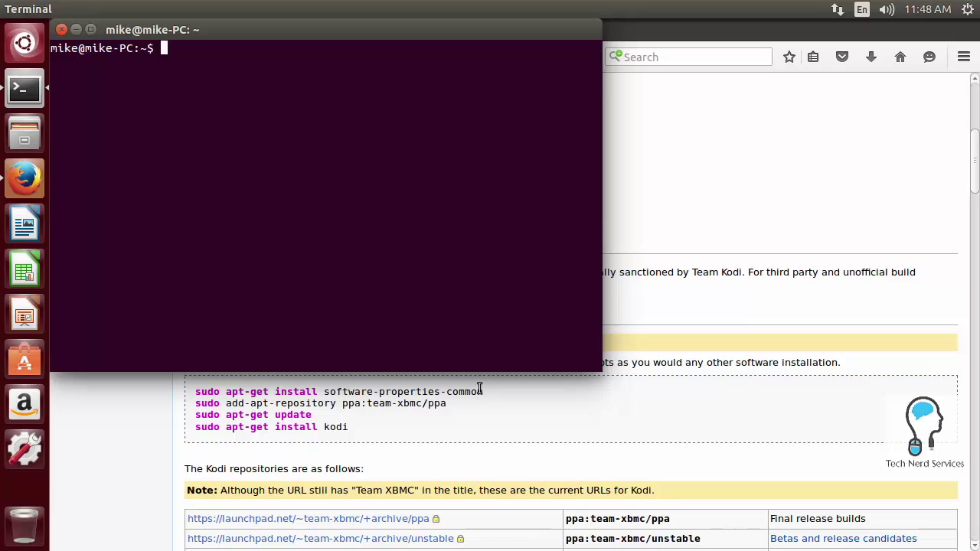
left_click_drag(491, 392, 196, 391)
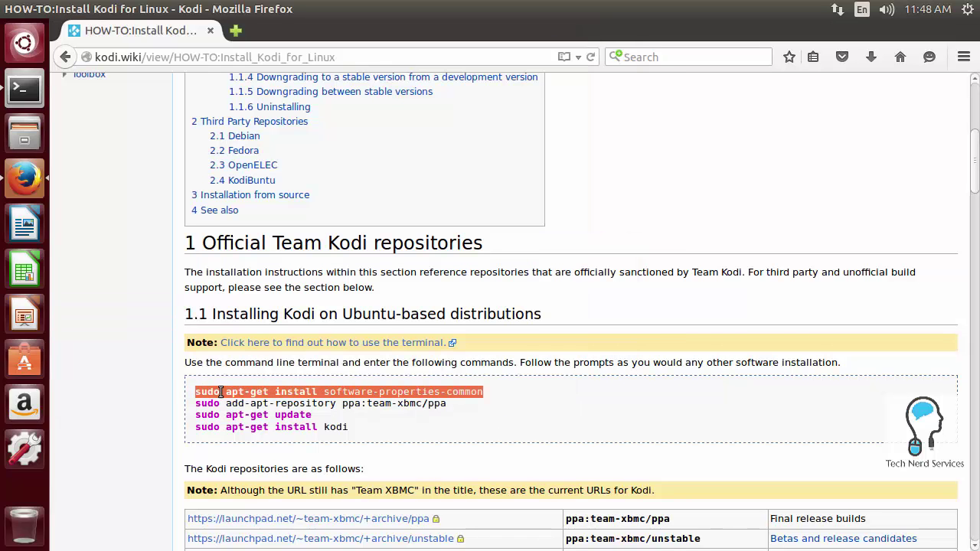
right_click(218, 392)
left_click(254, 401)
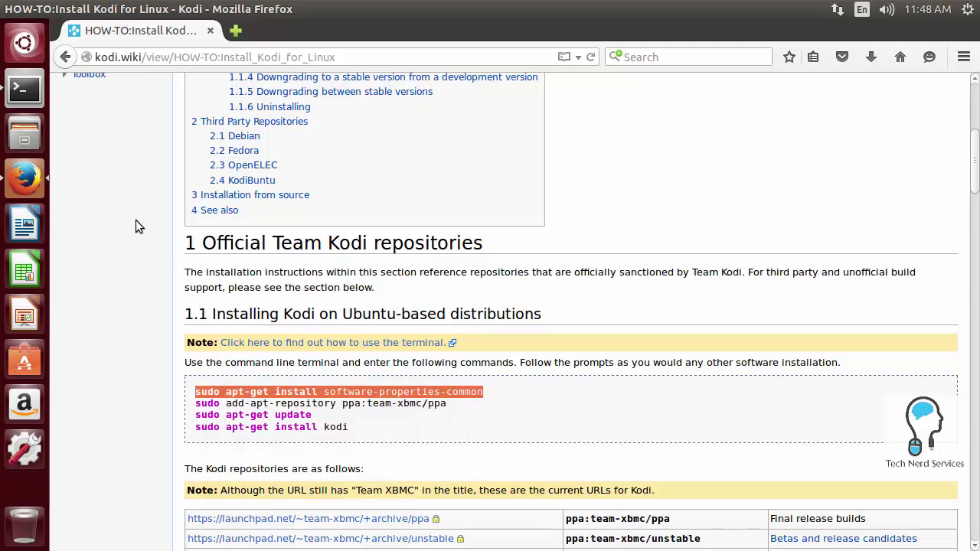
left_click(25, 86)
right_click(187, 94)
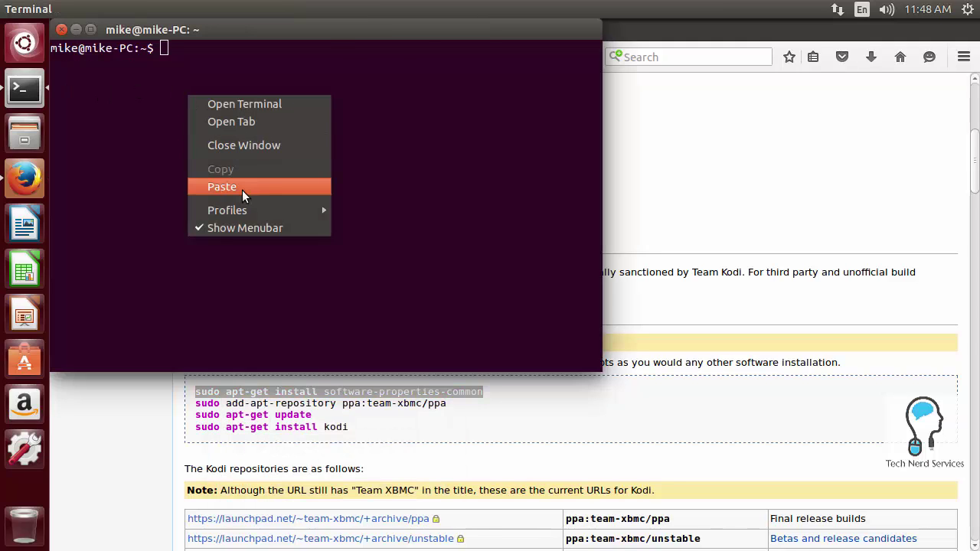
left_click(242, 187)
key("Return")
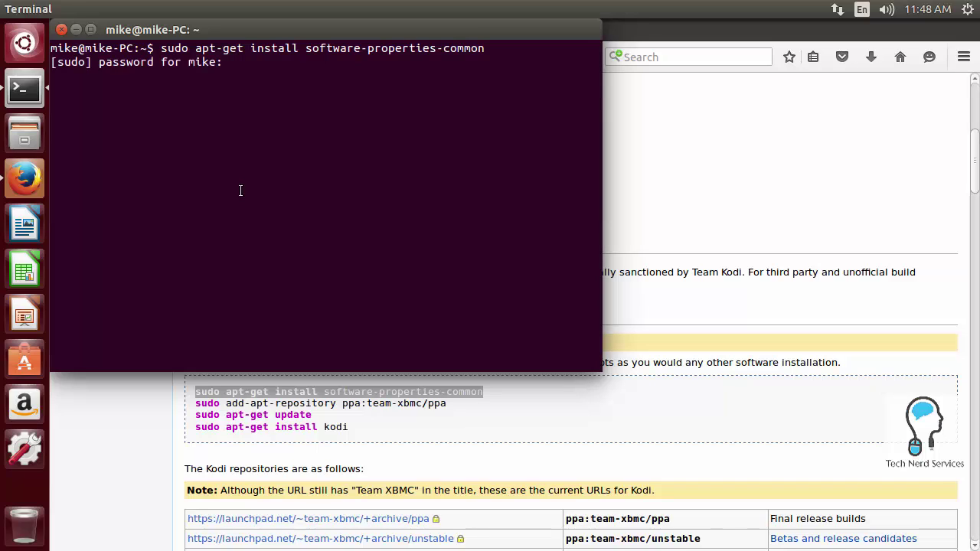
key("Return")
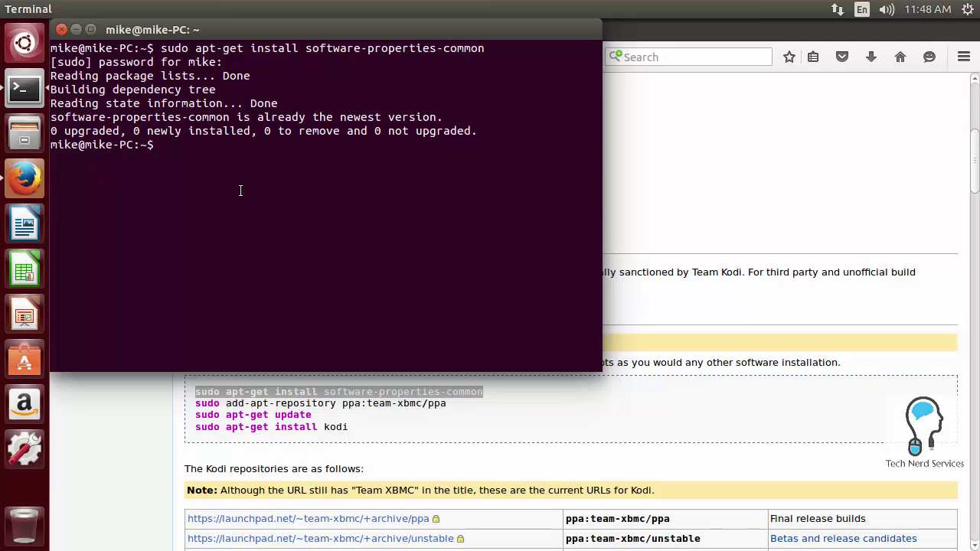
Copy "sudo add-apt-repository ppa:team-xbmc/ppa" from the guide in Firefox, run it in the Terminal, and accept adding the repository
left_click(631, 187)
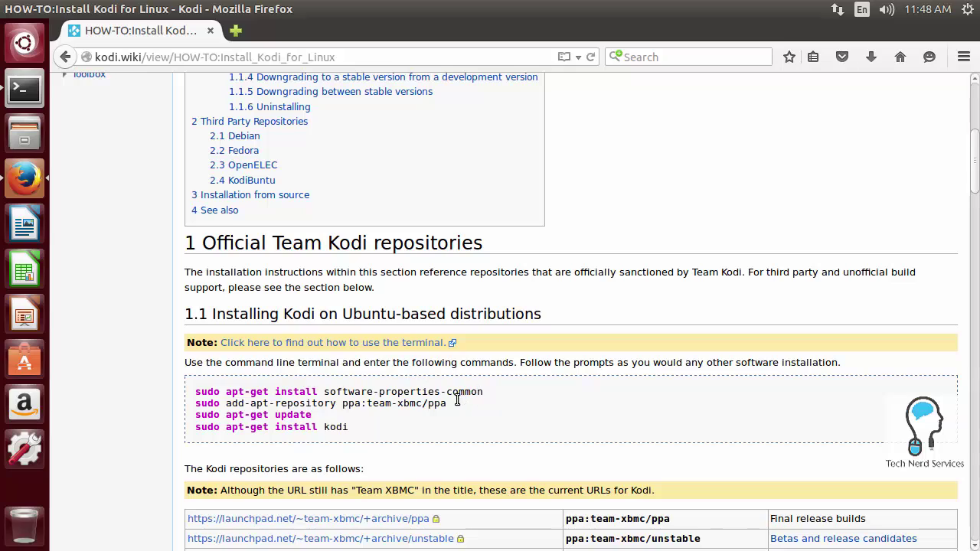
left_click_drag(447, 404, 195, 404)
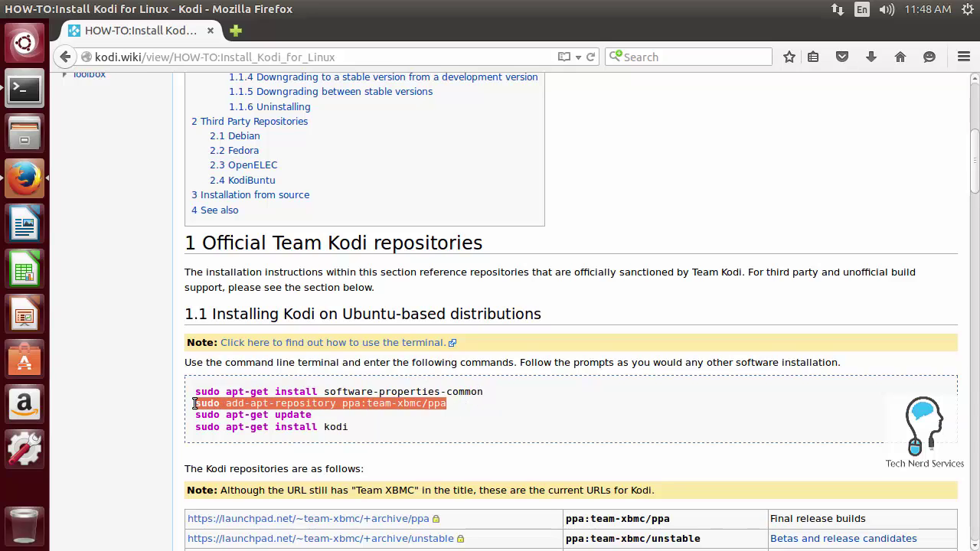
right_click(214, 415)
left_click(221, 415)
left_click(23, 92)
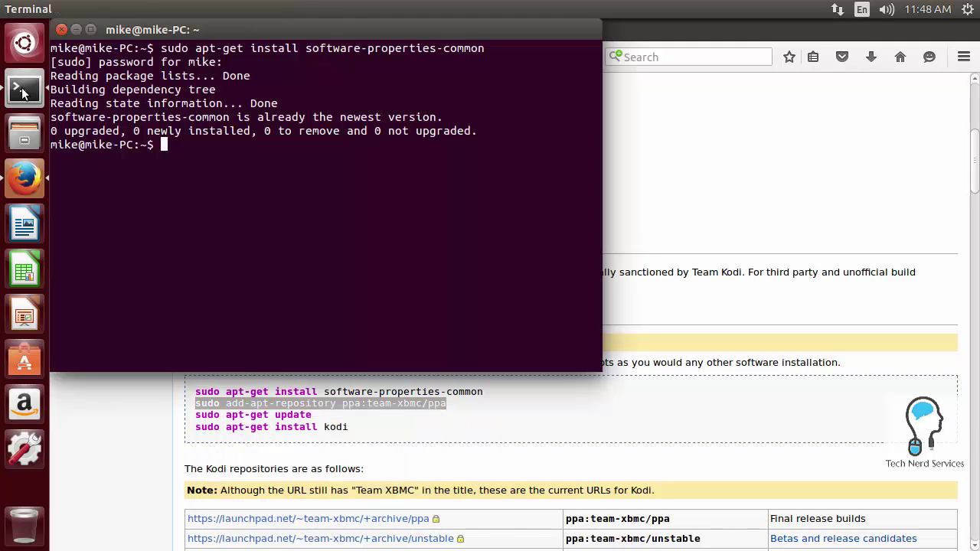
right_click(226, 184)
left_click(248, 268)
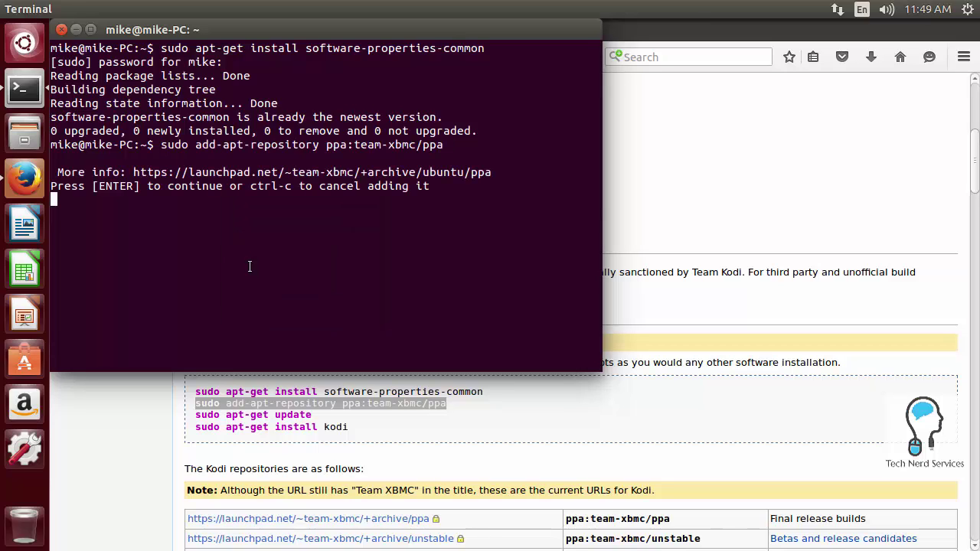
key("Return")
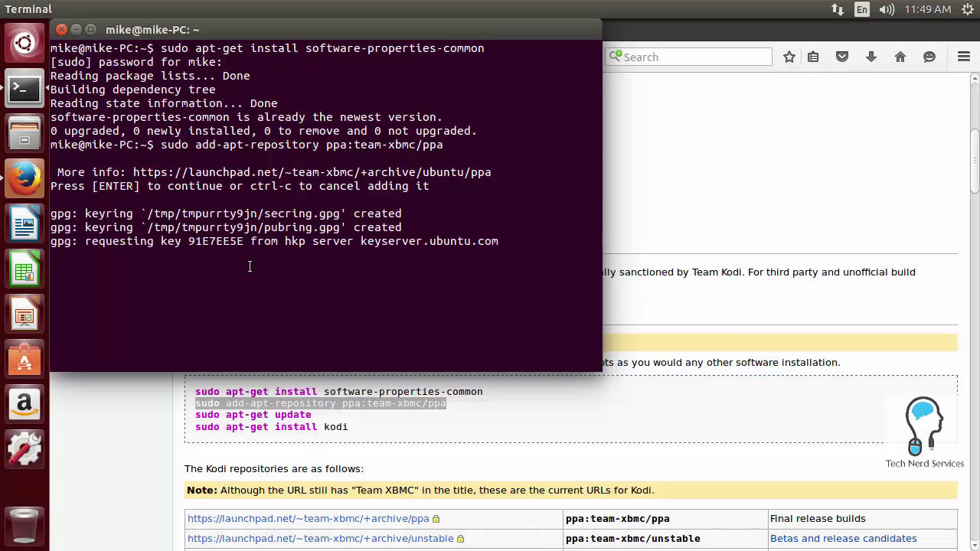
Copy "sudo apt-get update" from the guide in Firefox and run it in the Terminal to refresh the package lists
left_click(112, 451)
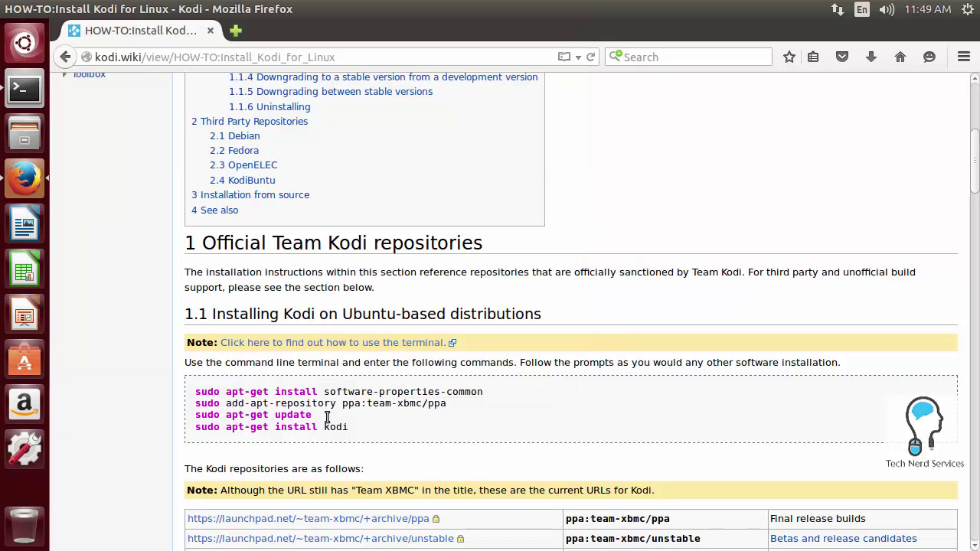
left_click_drag(278, 415, 189, 413)
right_click(202, 418)
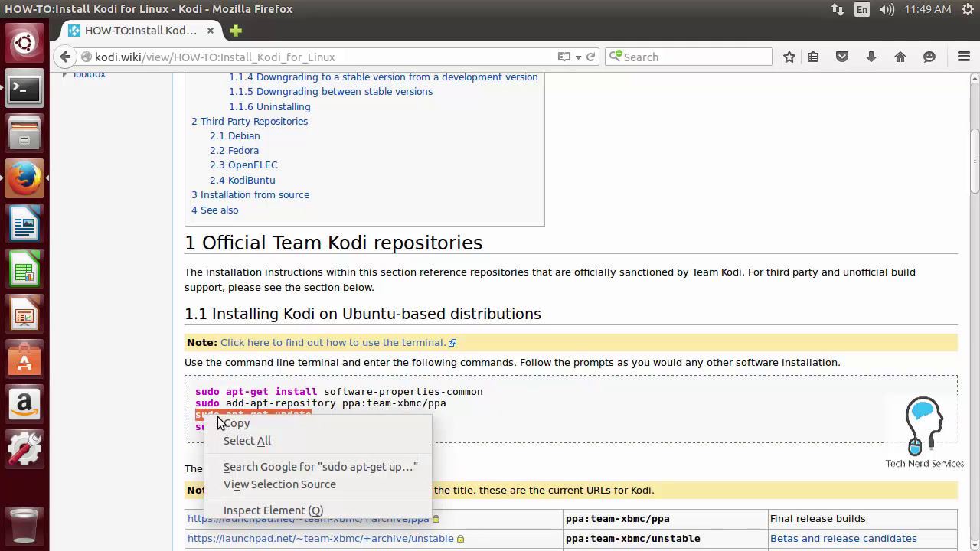
left_click(220, 421)
left_click(32, 103)
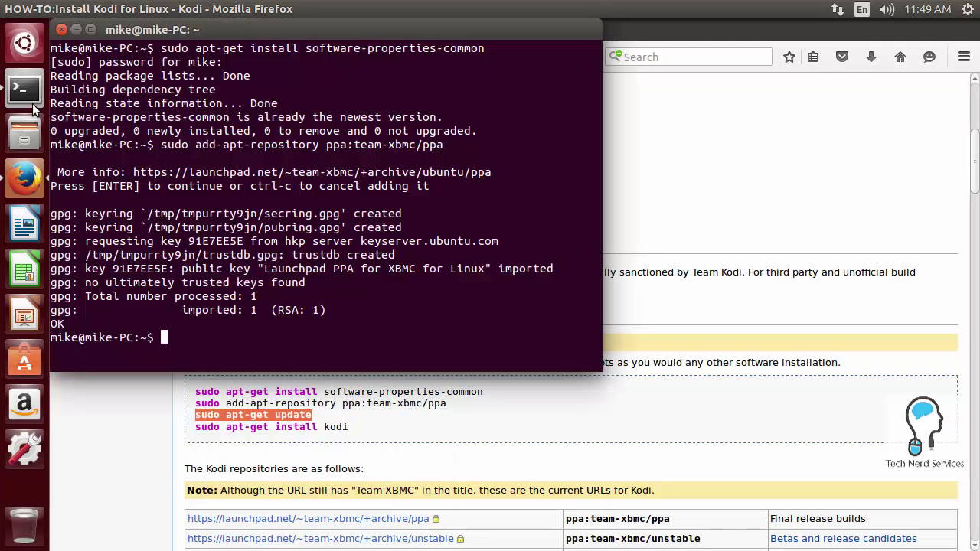
right_click(247, 339)
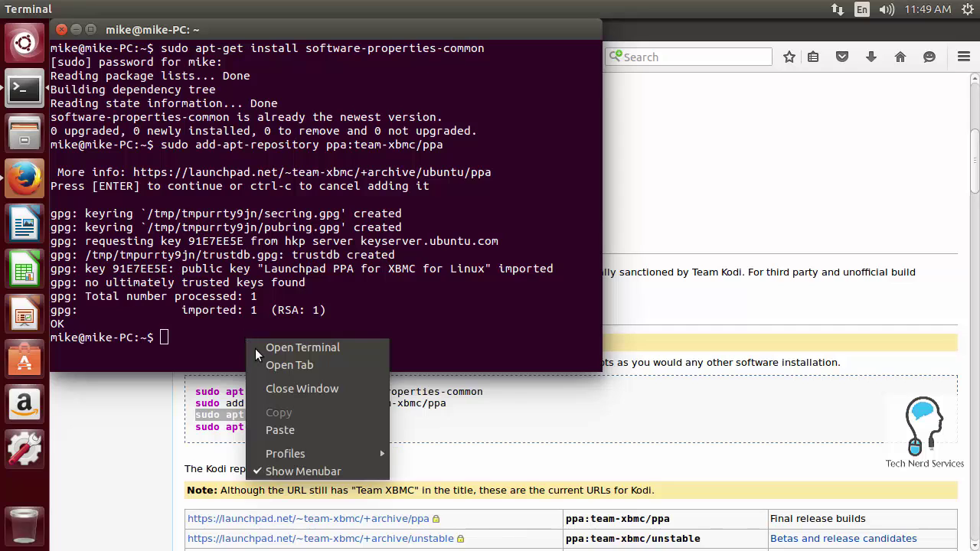
left_click(298, 427)
key("Return")
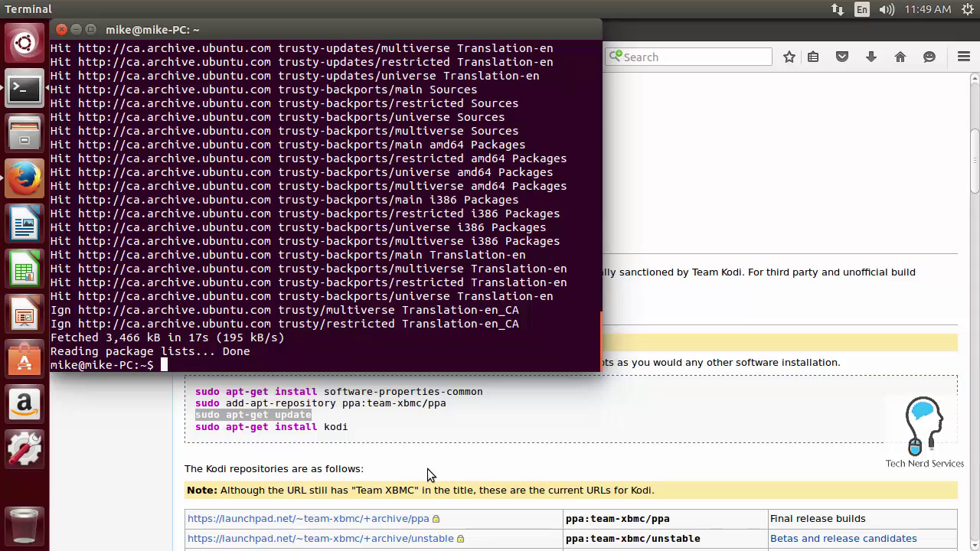
Copy "sudo apt-get install kodi" from the guide in Firefox, run it in the Terminal, and accept the package installation
left_click_drag(370, 430, 200, 427)
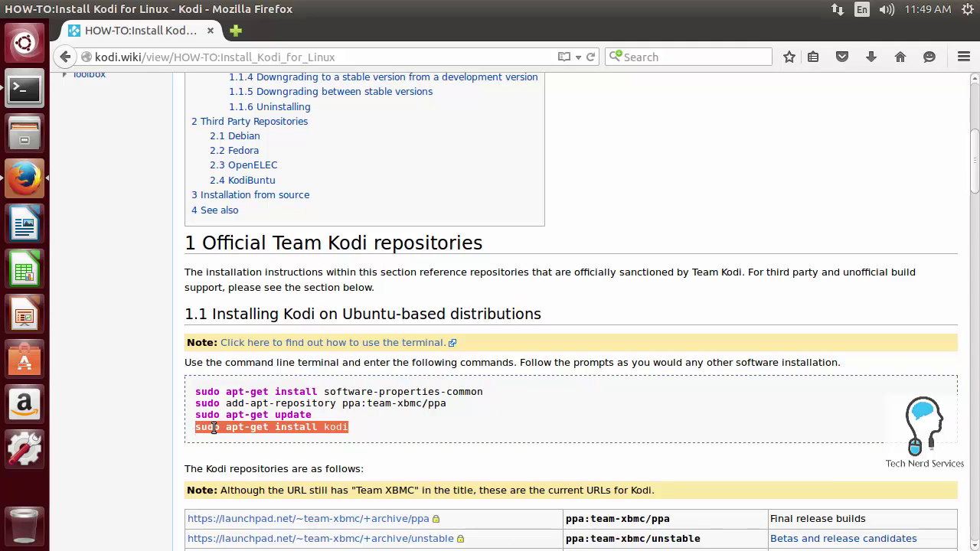
right_click(214, 429)
left_click(229, 436)
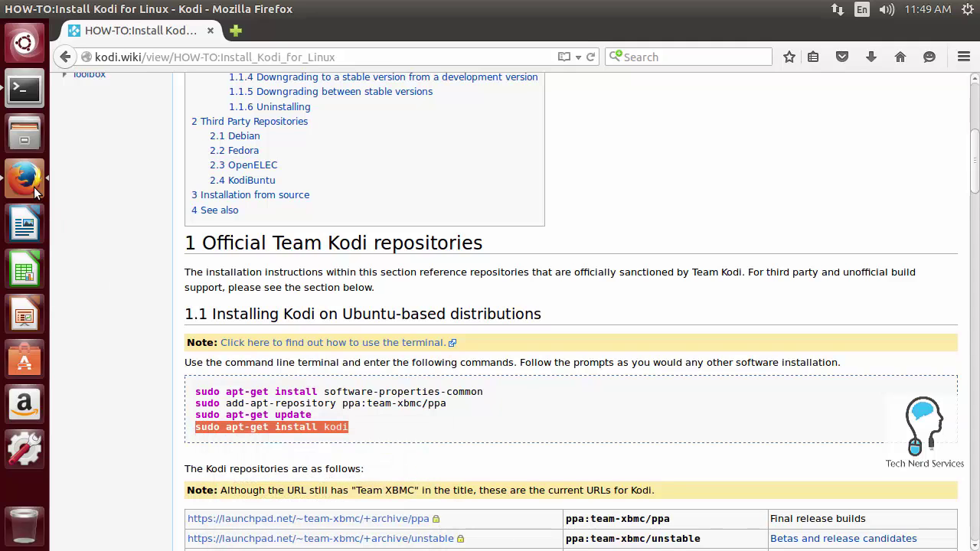
left_click(25, 91)
right_click(316, 357)
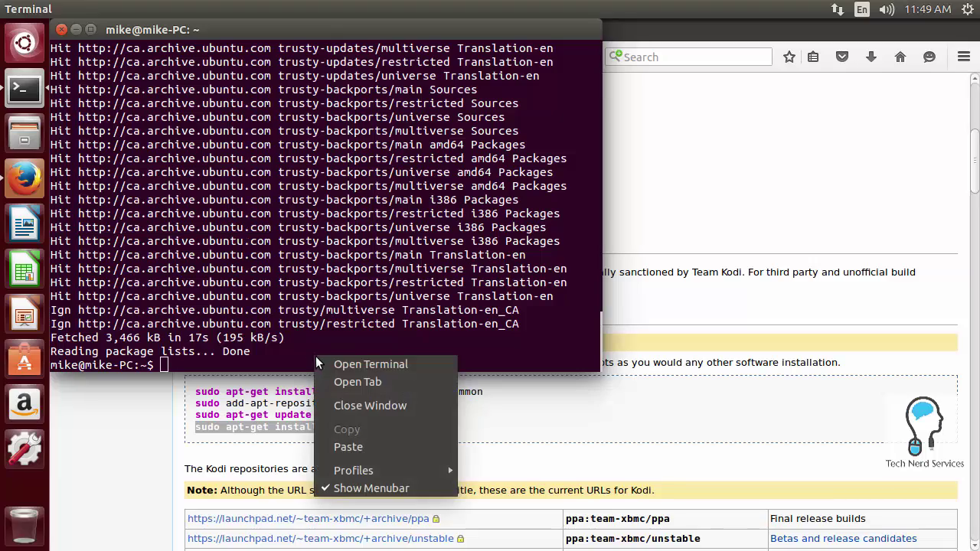
left_click(348, 448)
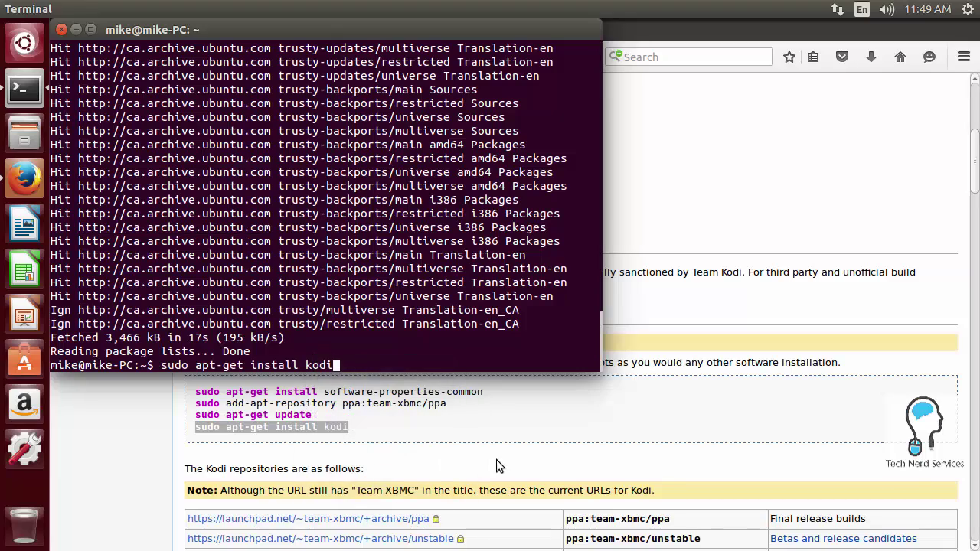
key("Return")
type("y")
key("Return")
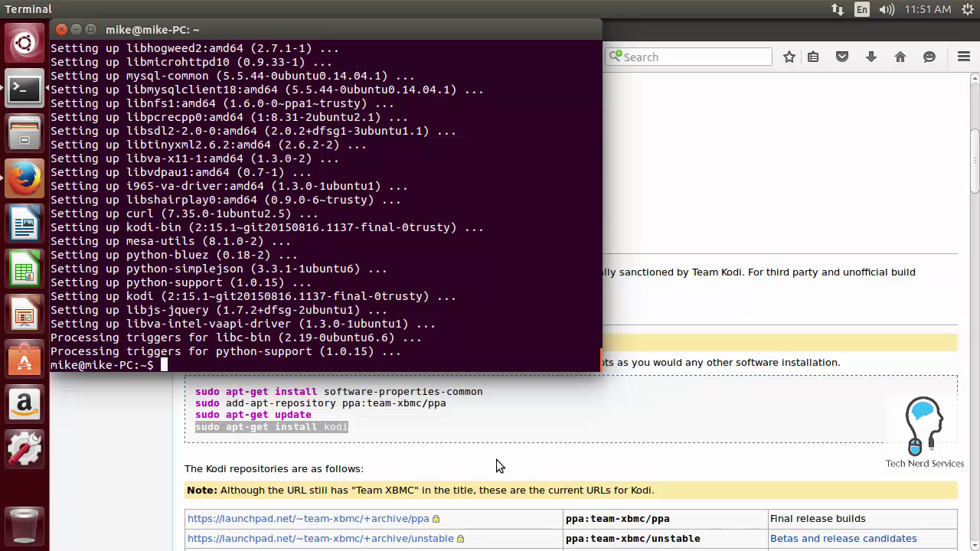
Return to the installation guide in Firefox and examine the Kodi repositories and the section on installing PVR addons
left_click(500, 451)
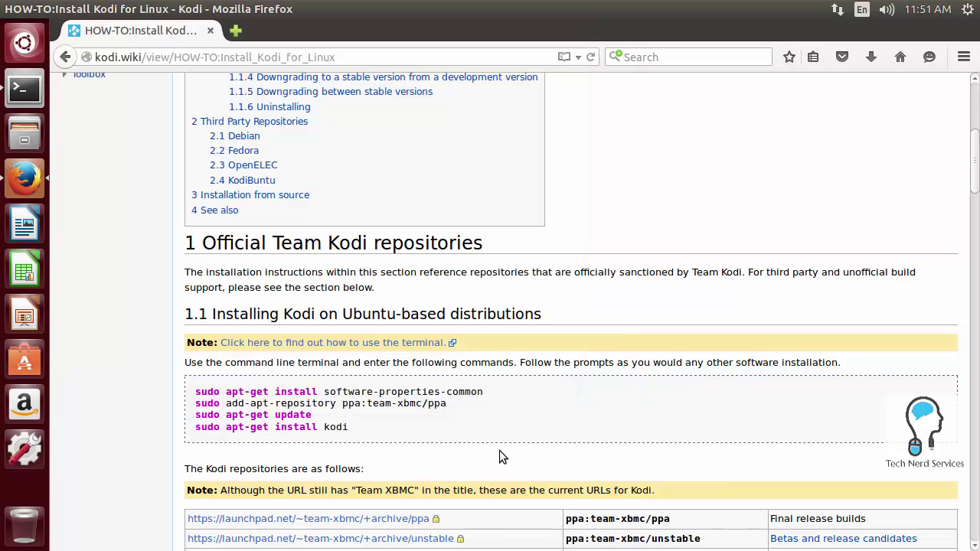
scroll(499, 450, "down", 5)
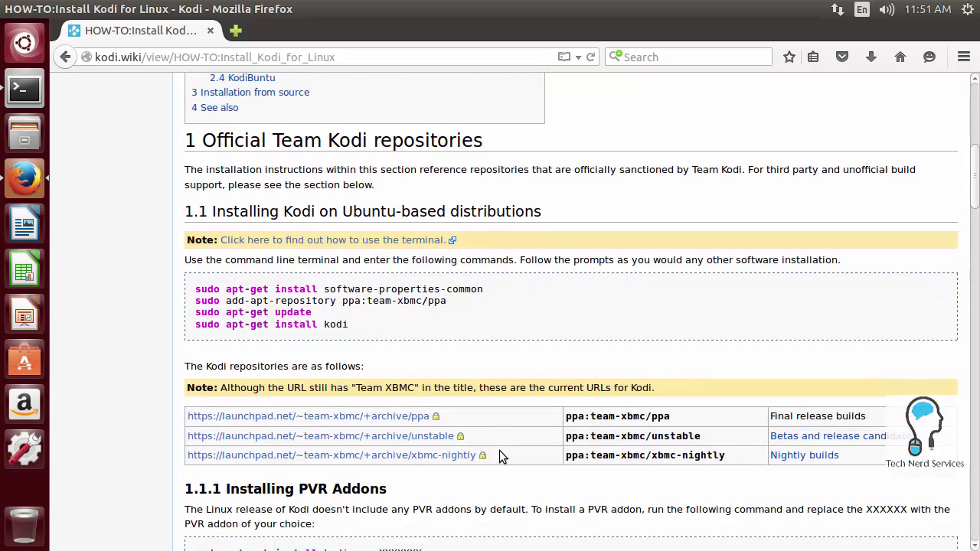
scroll(499, 451, "down", 7)
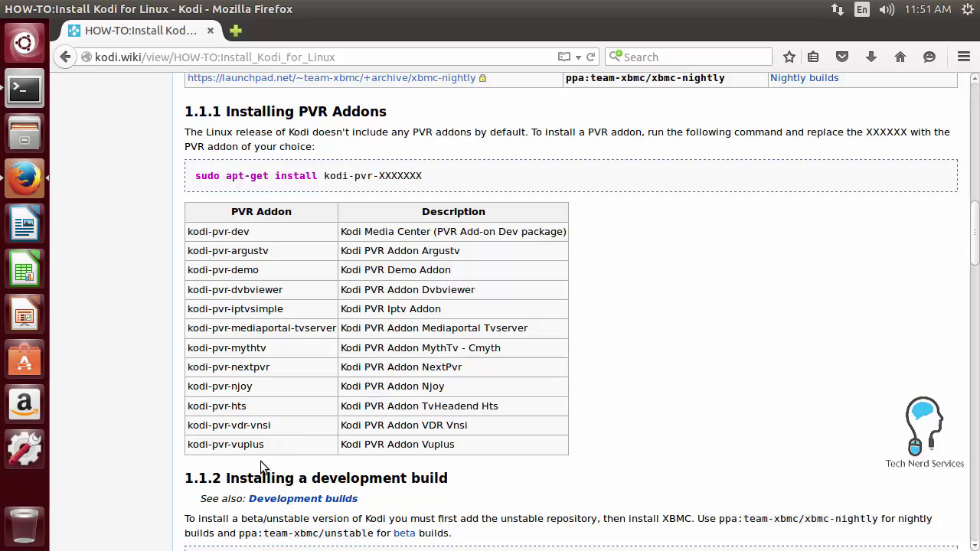
Search the computer for "kodi", launch Kodi, and open its Videos section, dismissing the first-run help
left_click(34, 53)
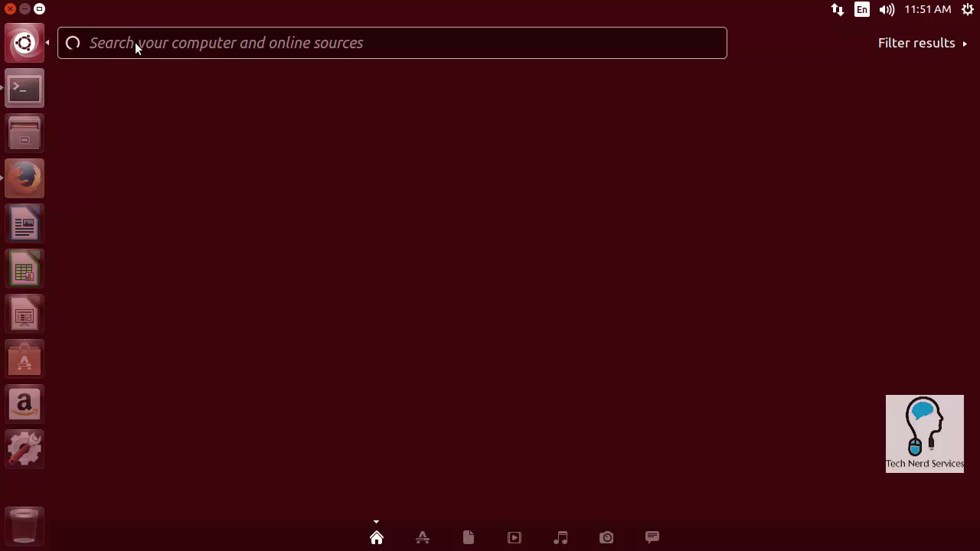
type("kodi")
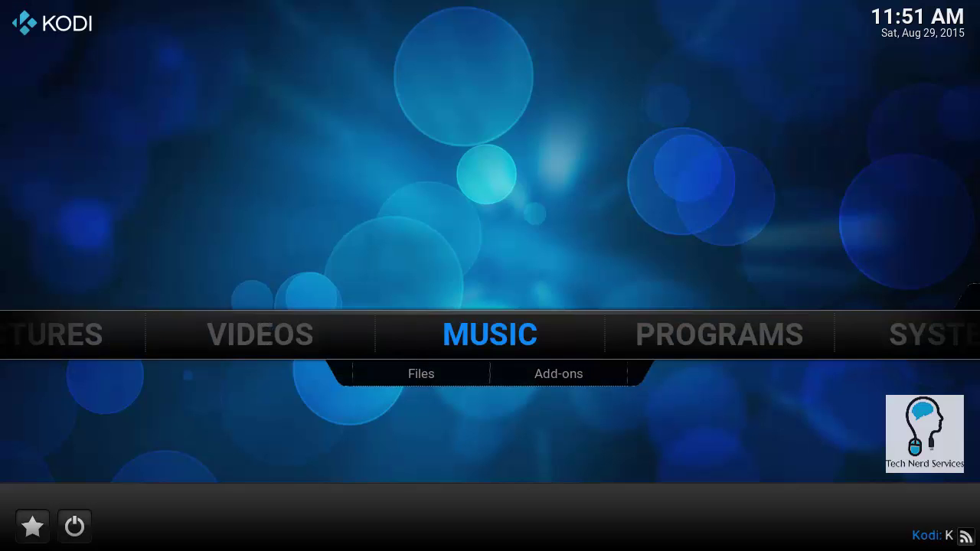
left_click(304, 333)
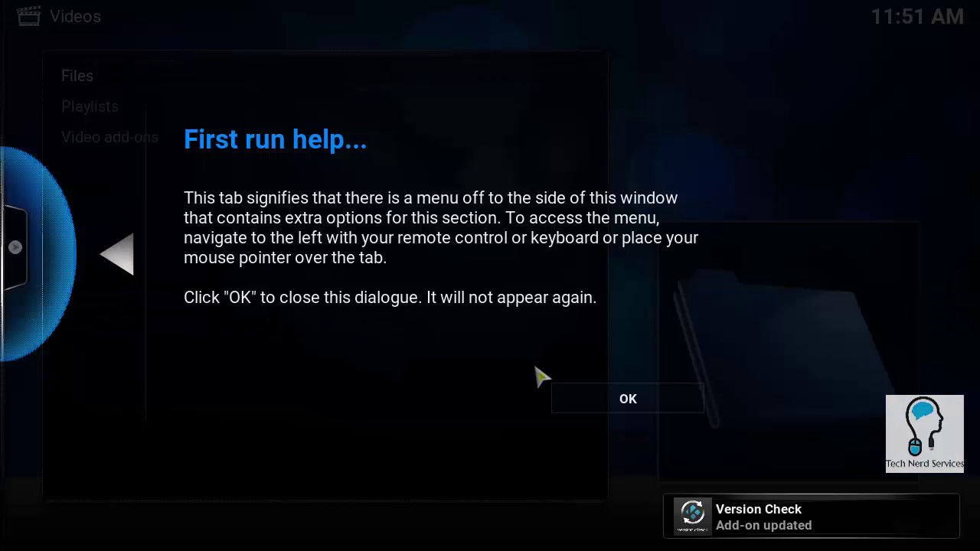
left_click(616, 399)
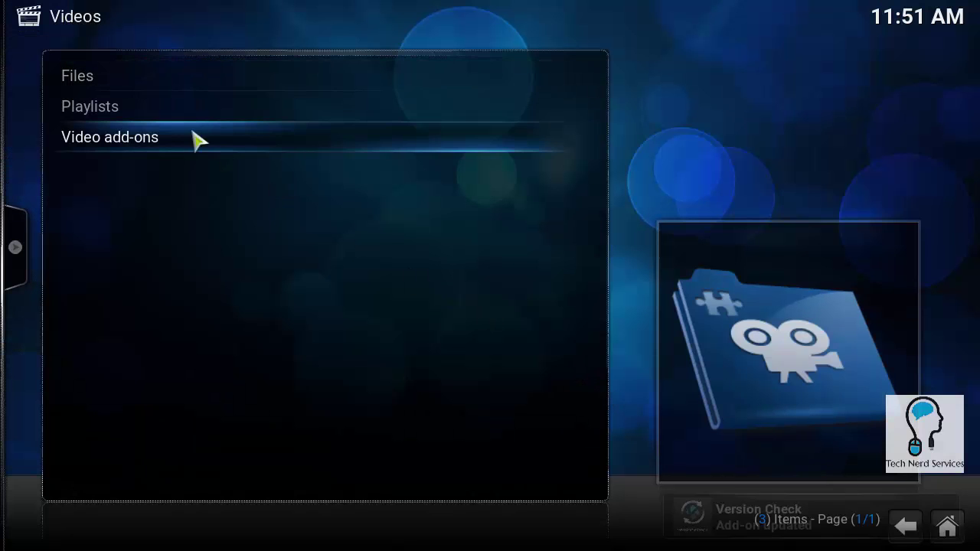
Add the user's home folder as a new video source under Files, keeping the suggested source name
left_click(121, 81)
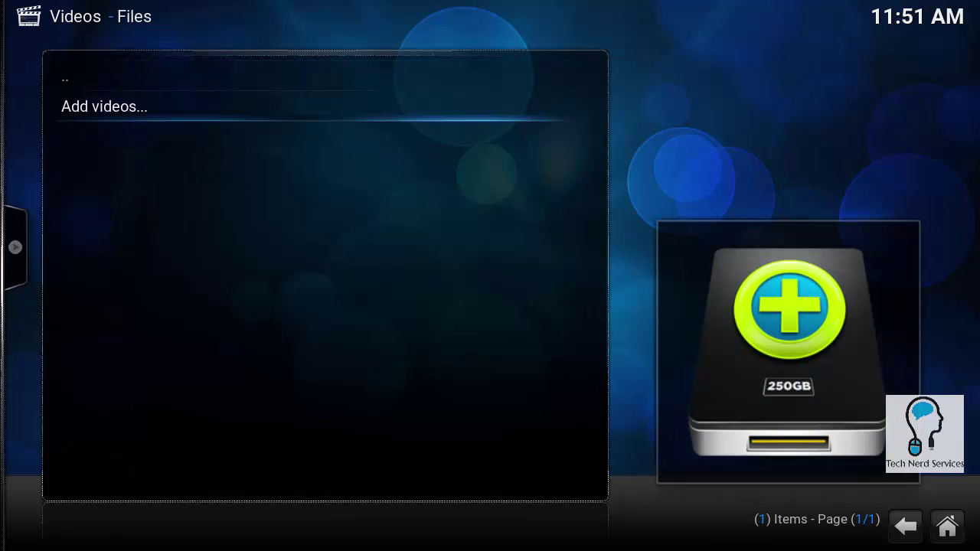
key("Return")
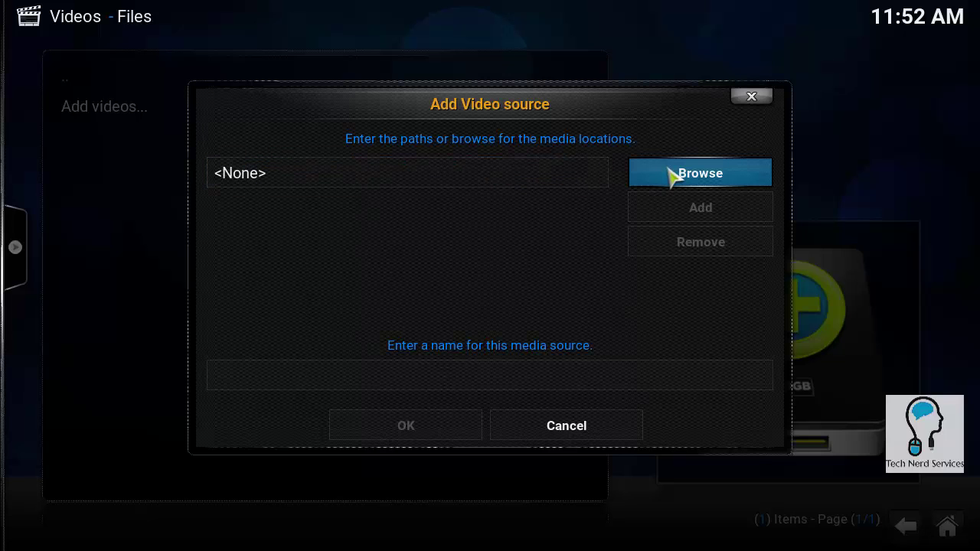
key("Return")
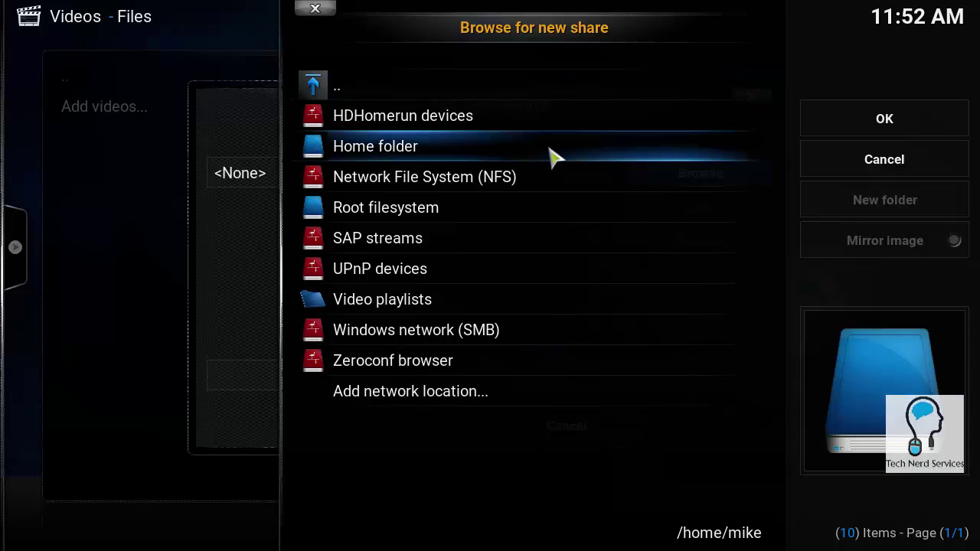
left_click(550, 149)
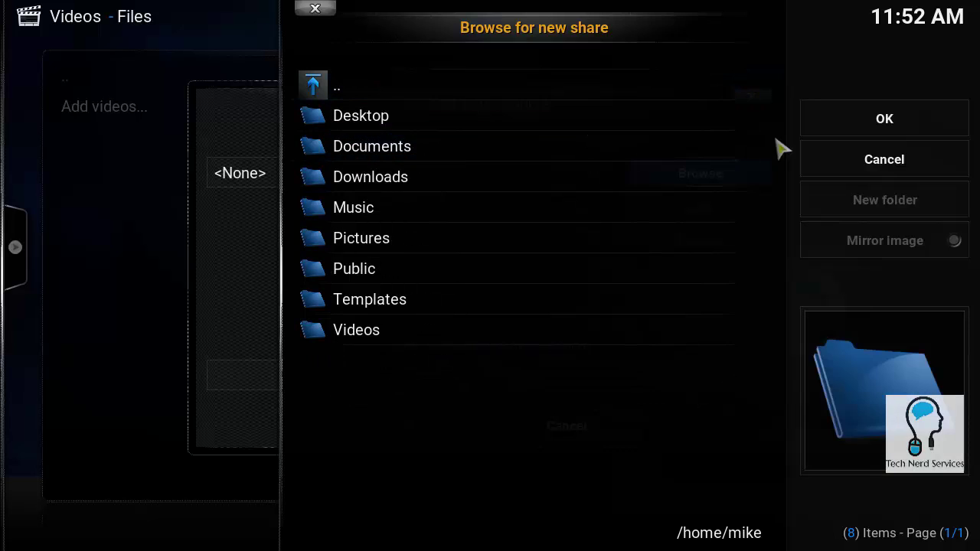
left_click(837, 128)
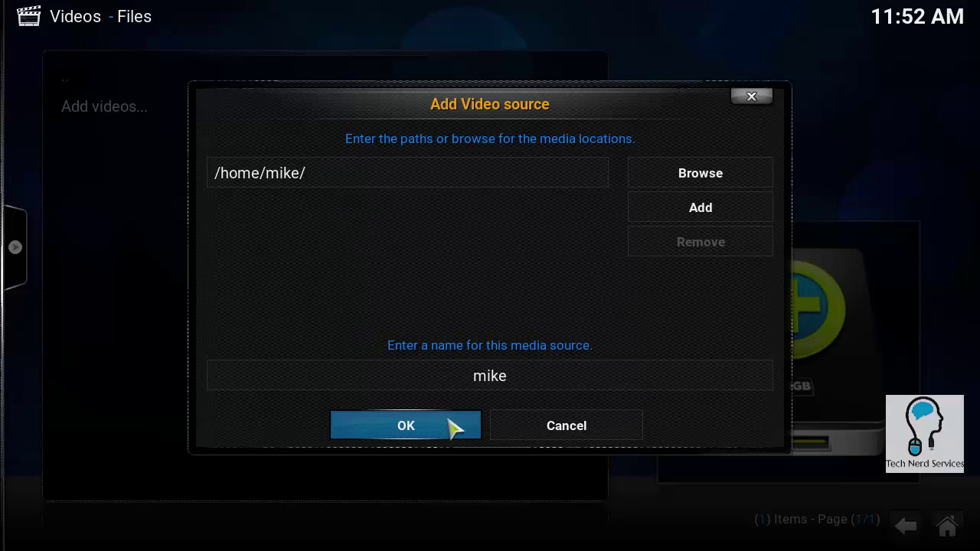
left_click(406, 426)
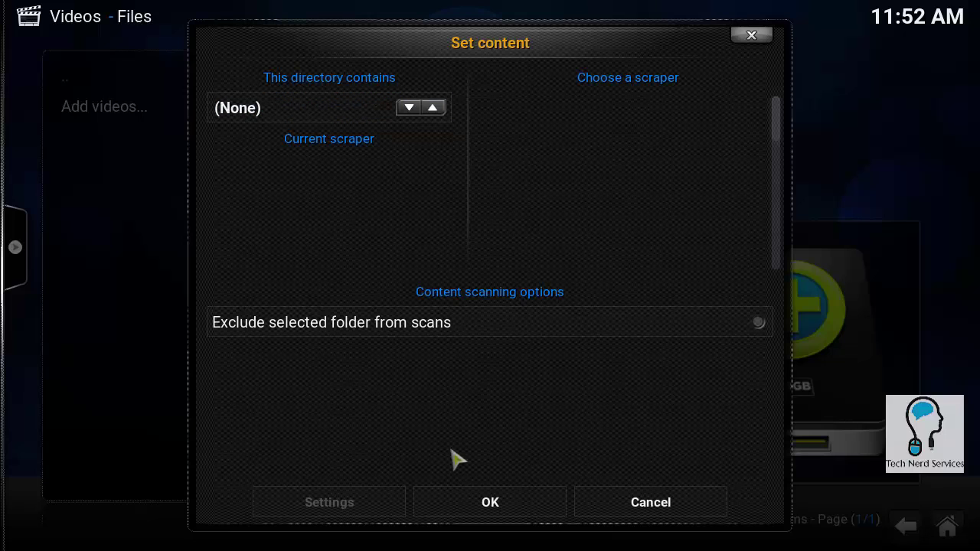
Exclude the selected folder from scans in the source's content settings and decline removing its items from the library
left_click(756, 327)
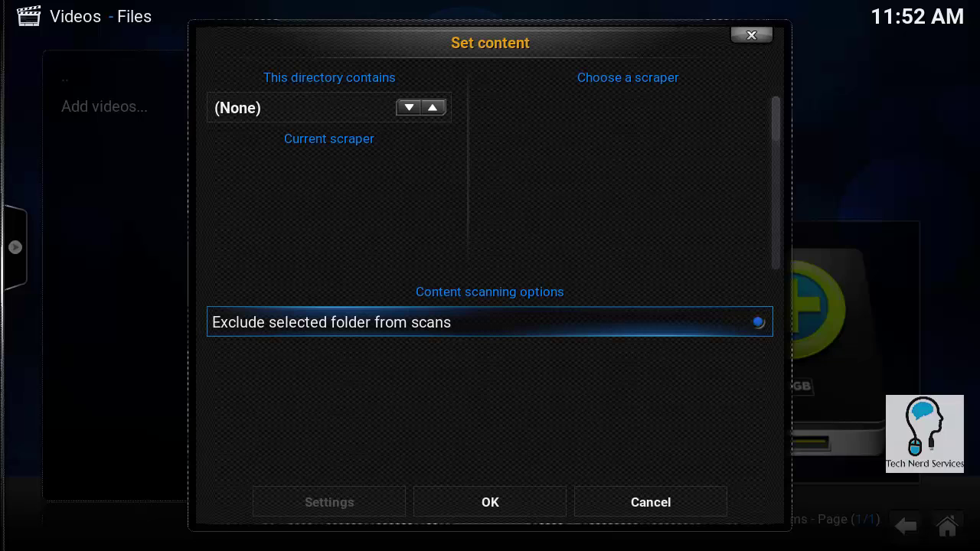
left_click(507, 507)
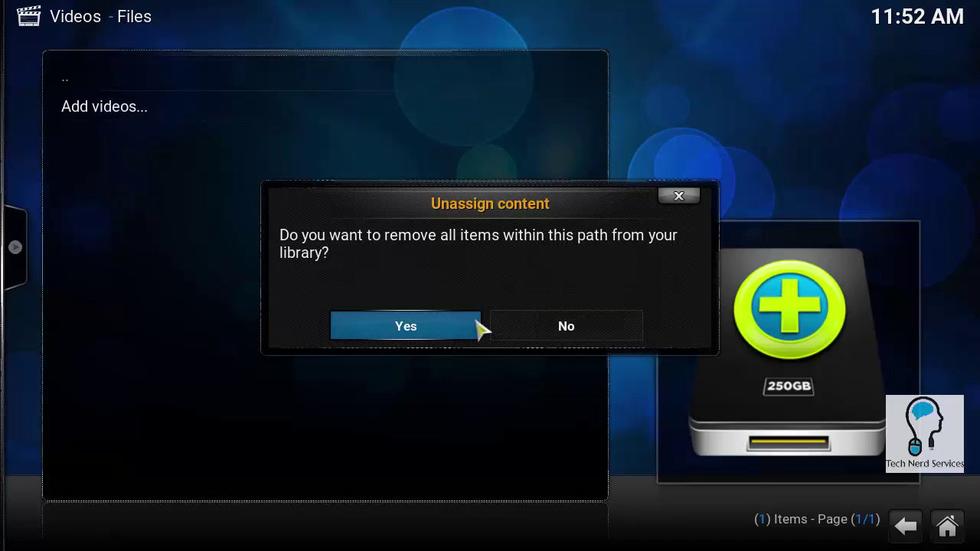
left_click(544, 325)
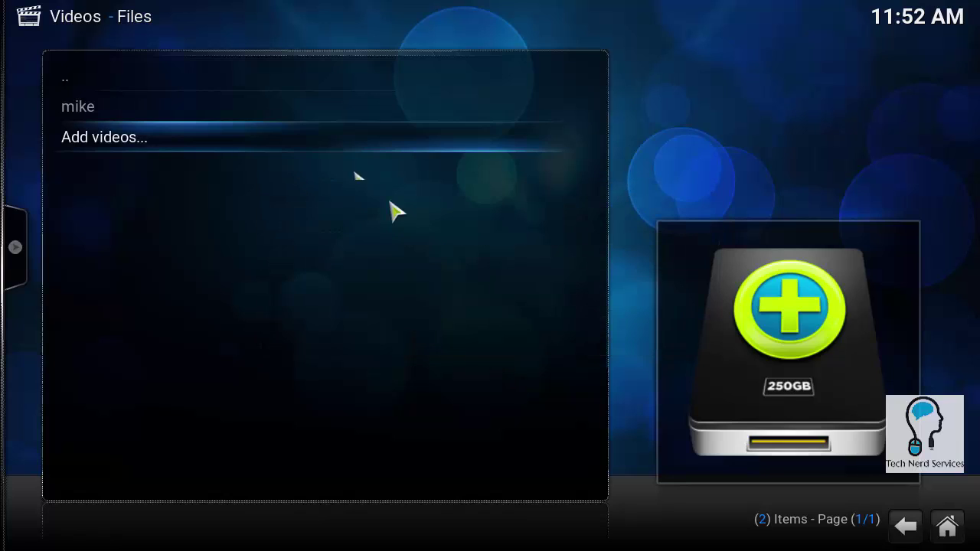
Play Intro.mp4 from the newly added video source, stop playback, and return to the Kodi home screen
left_click(285, 123)
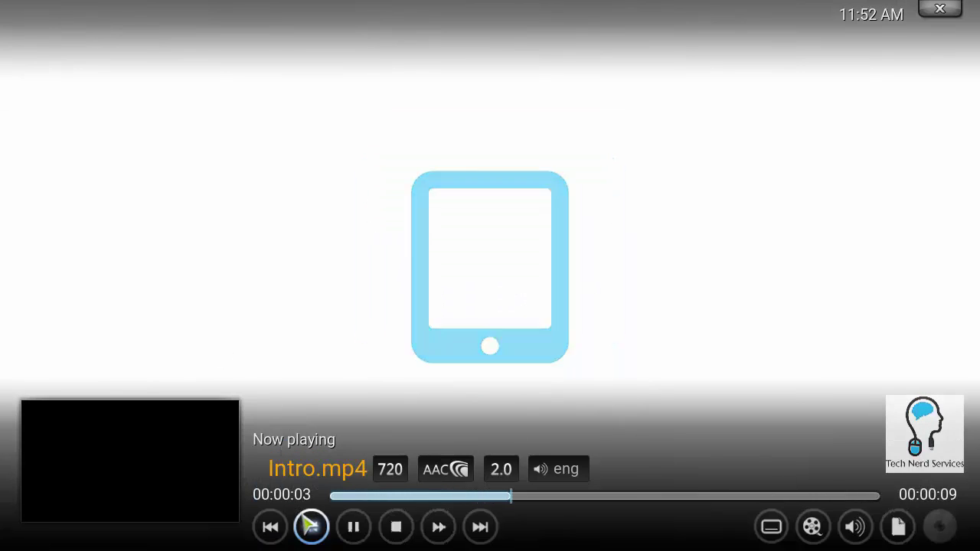
left_click(396, 526)
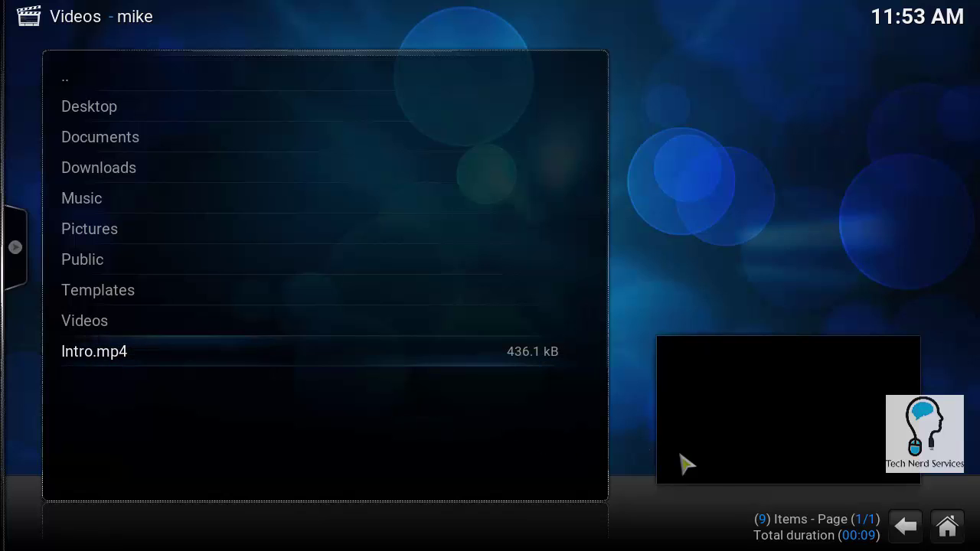
left_click(947, 528)
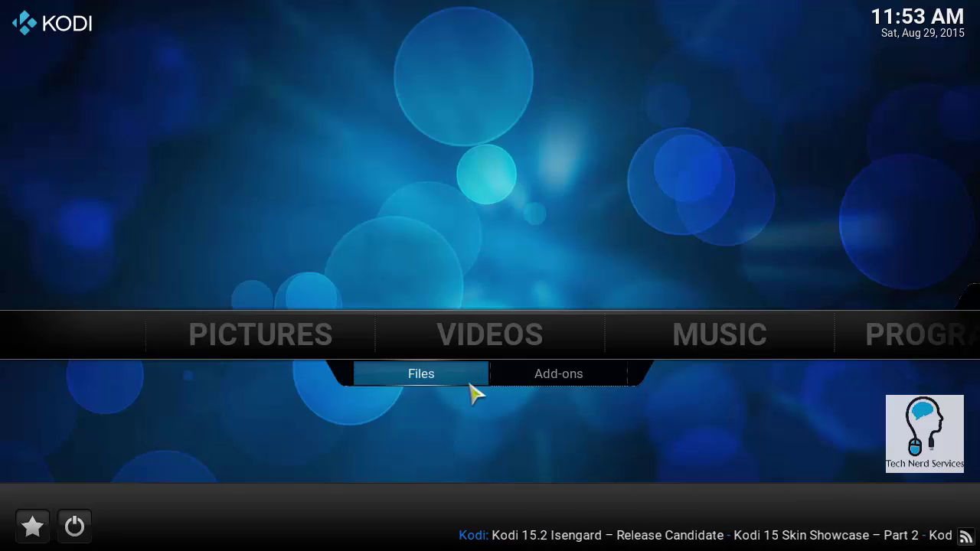
Allow remote control via HTTP in the Services web server settings and view the available web interfaces without changing the selection
key("Right")
key("Right")
key("Right")
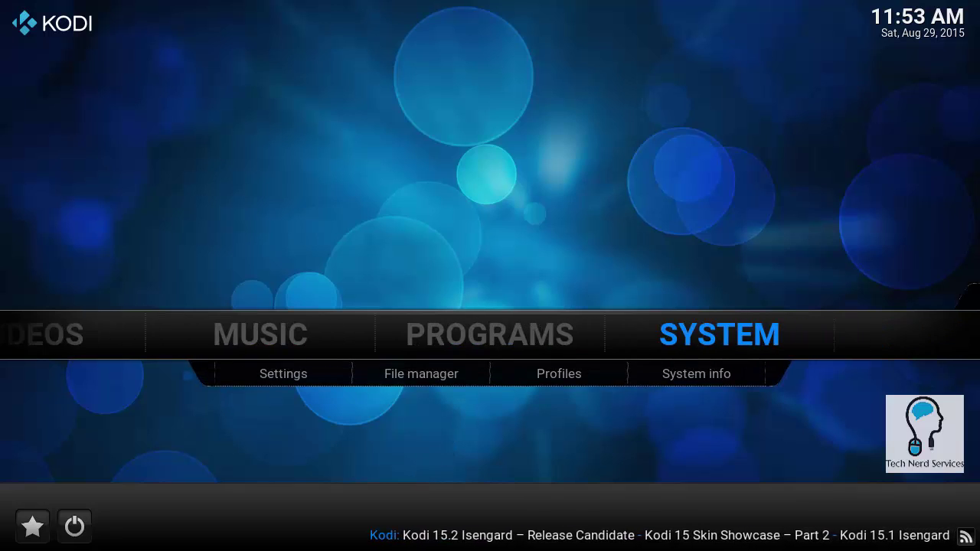
mouse_move(696, 355)
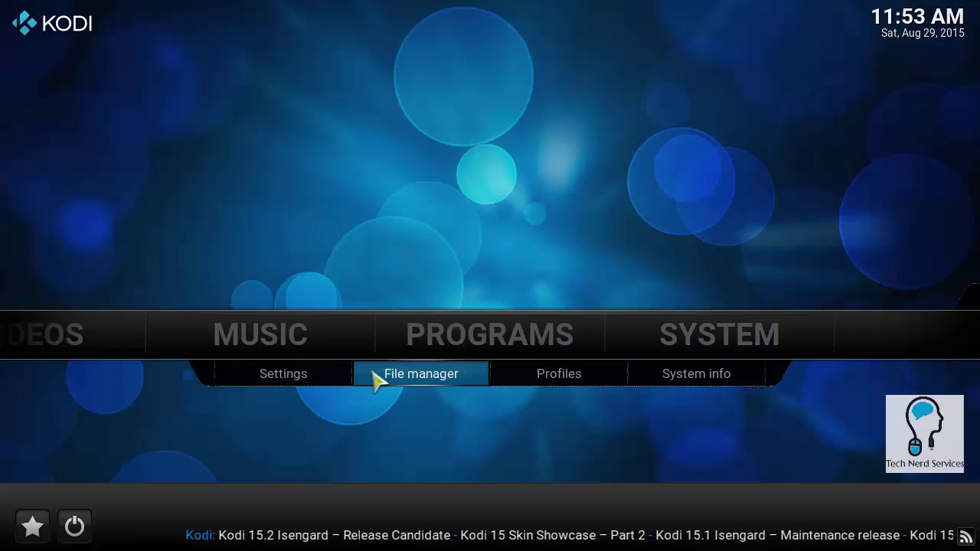
left_click(329, 376)
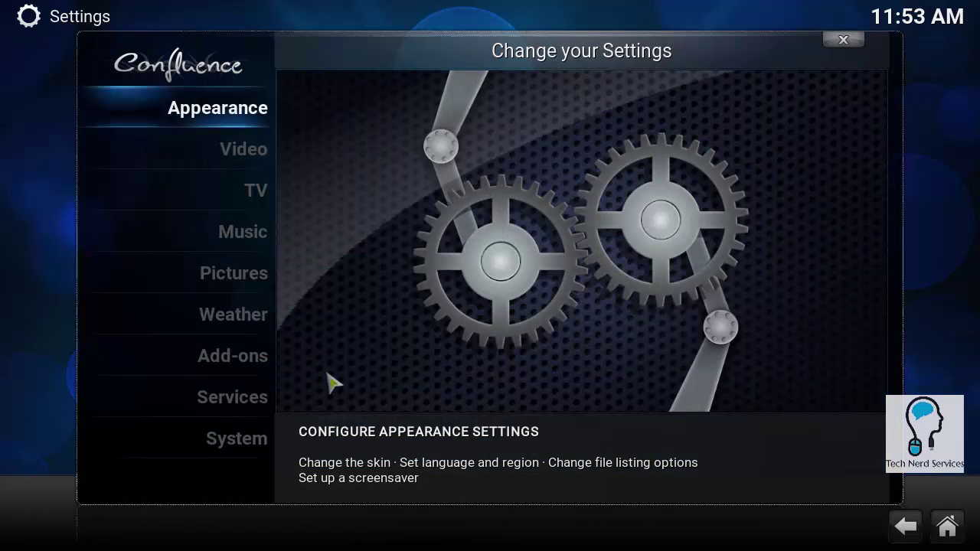
left_click(235, 403)
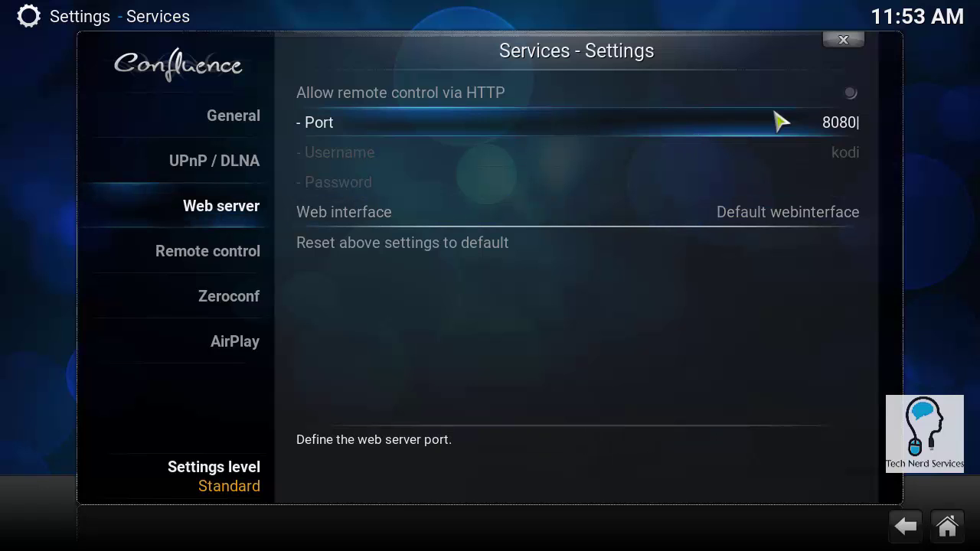
left_click(850, 95)
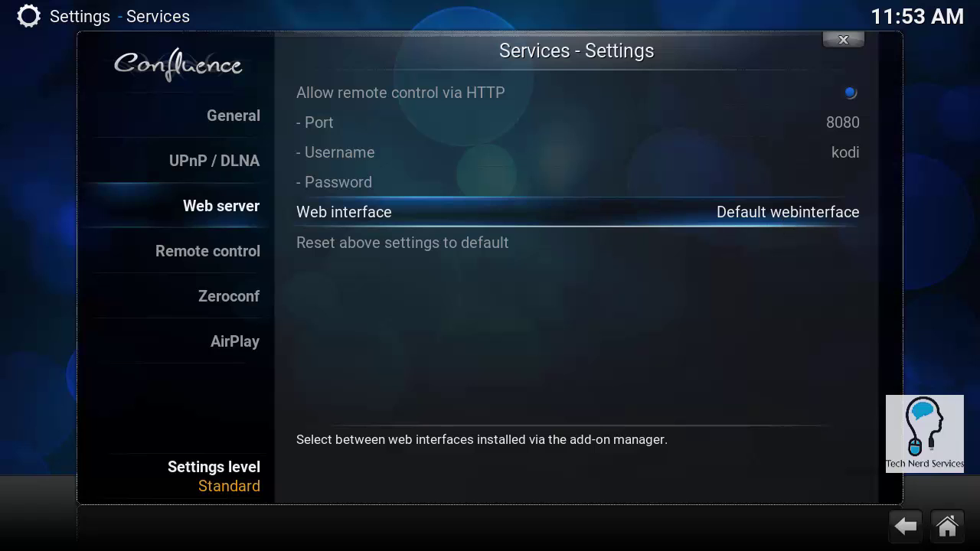
key("Return")
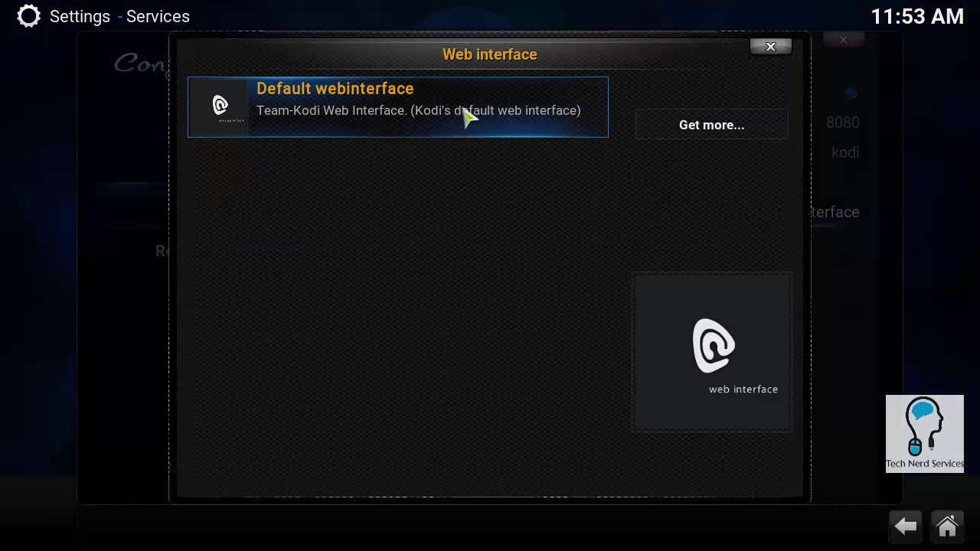
left_click(764, 55)
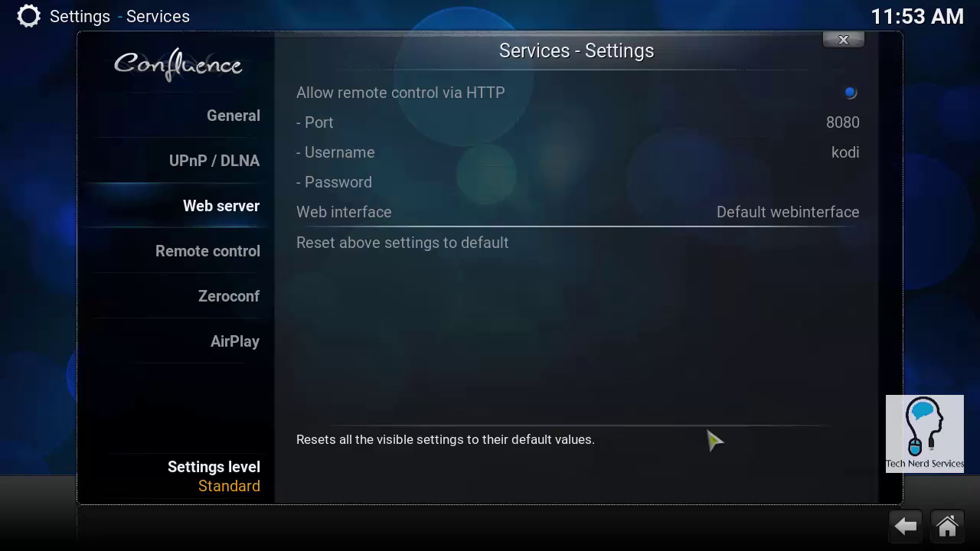
Leave the Services settings and look over the Power saving and Video output options in the System settings
left_click(906, 528)
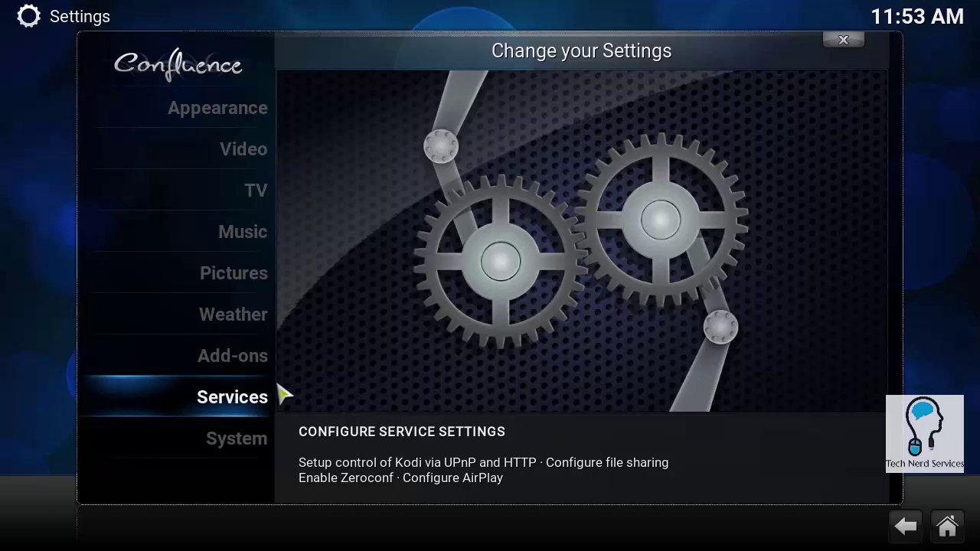
left_click(256, 443)
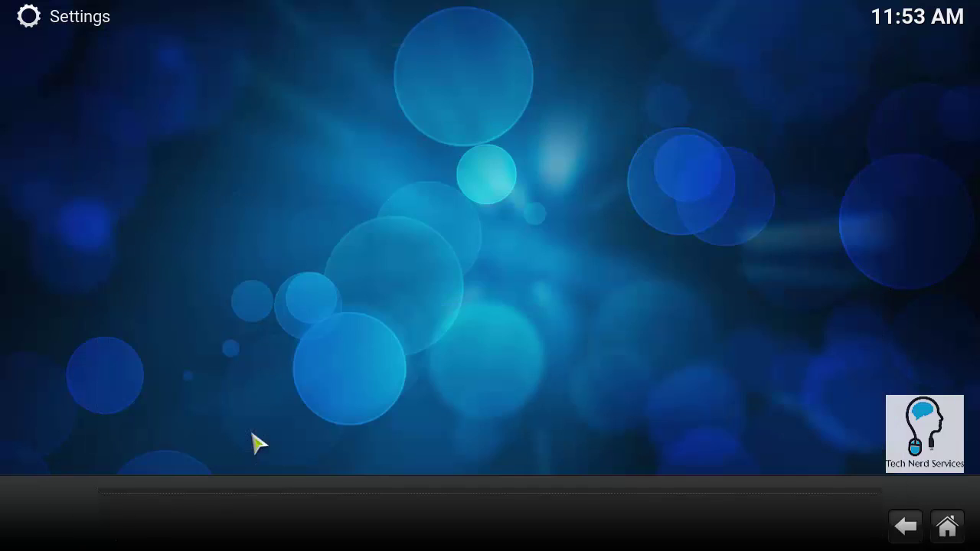
mouse_move(230, 251)
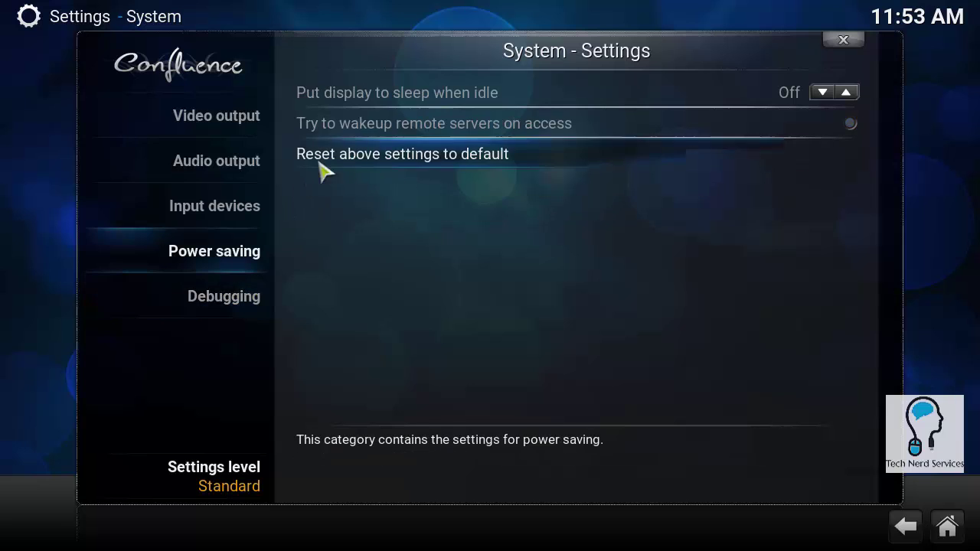
mouse_move(230, 126)
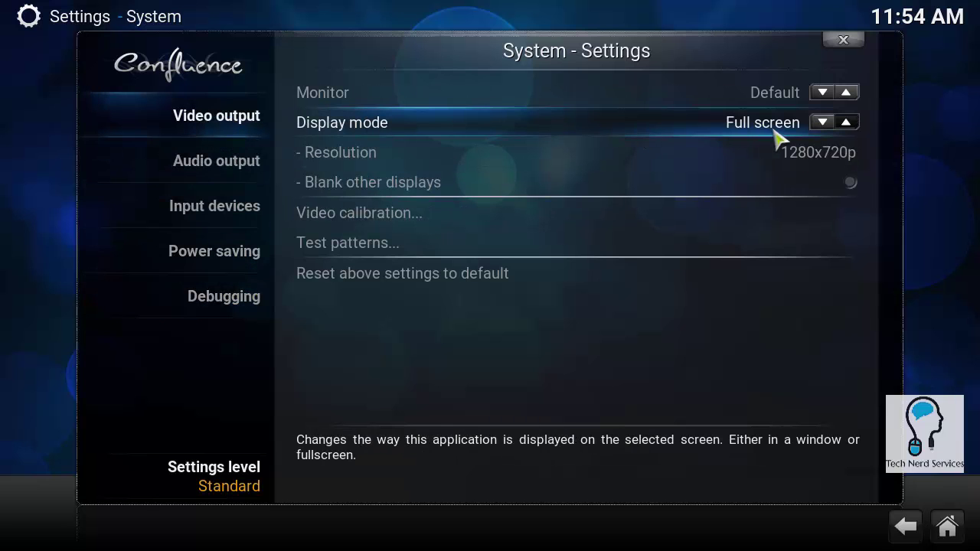
Set the display mode to Windowed and view the Movies section of the Kodi web interface at technerdservices.ddns.net:8080 in a new Firefox tab
left_click(823, 124)
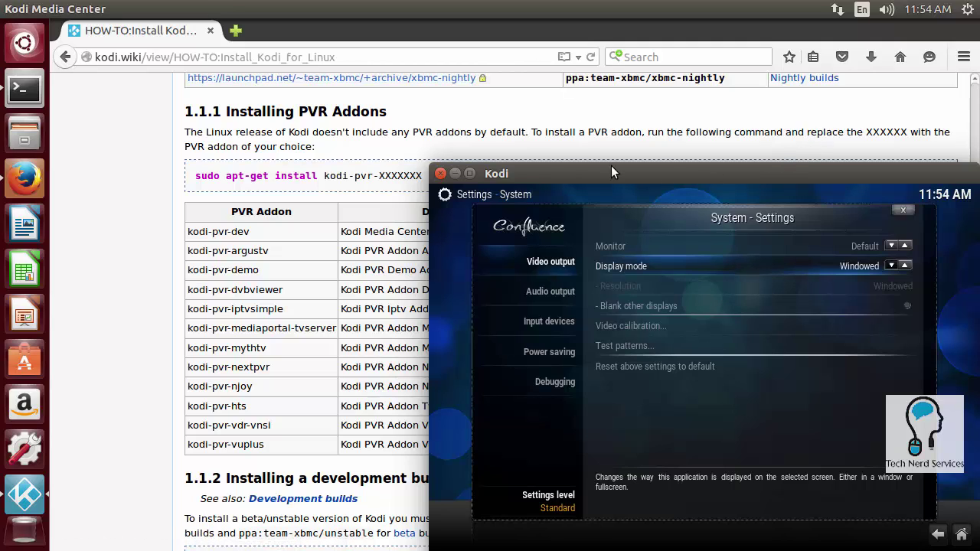
left_click(237, 31)
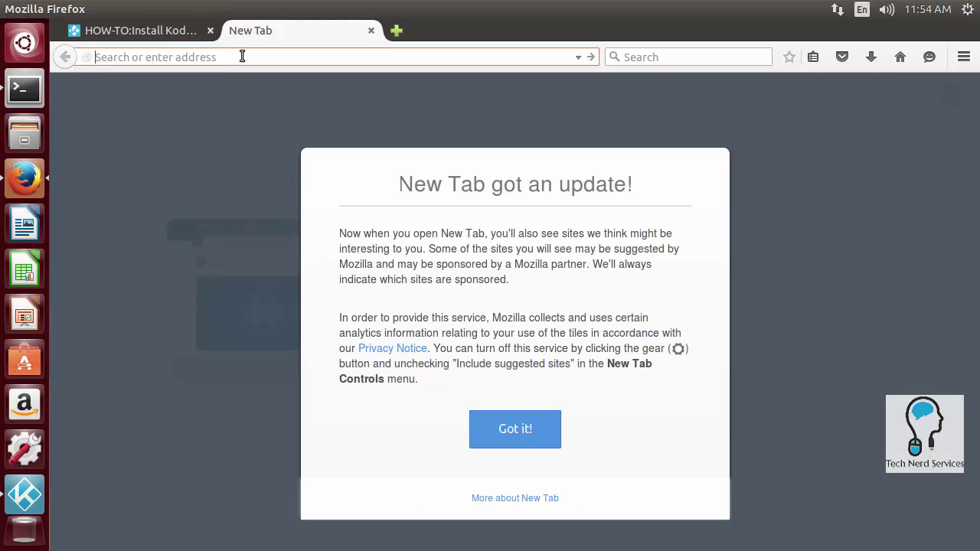
type("technerdservices.ddns.net:8080")
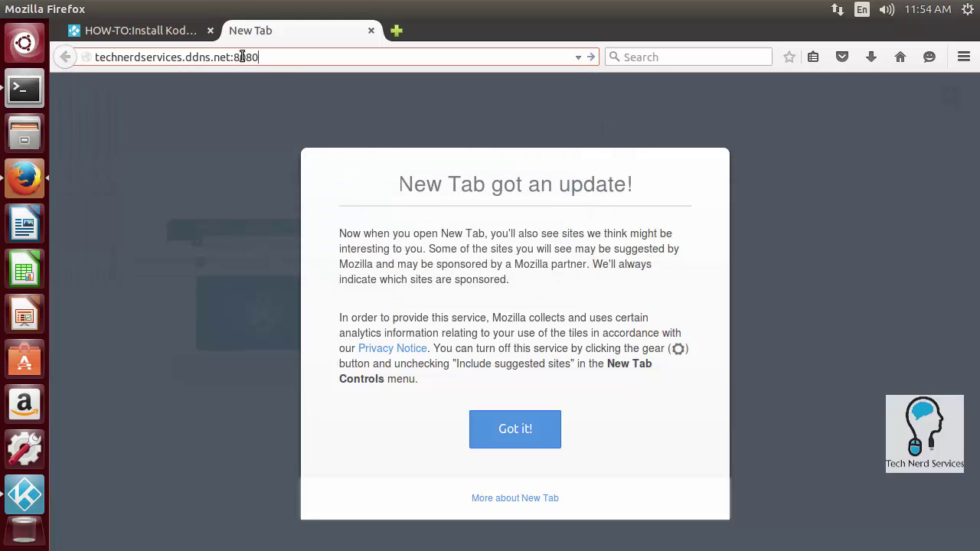
key("Return")
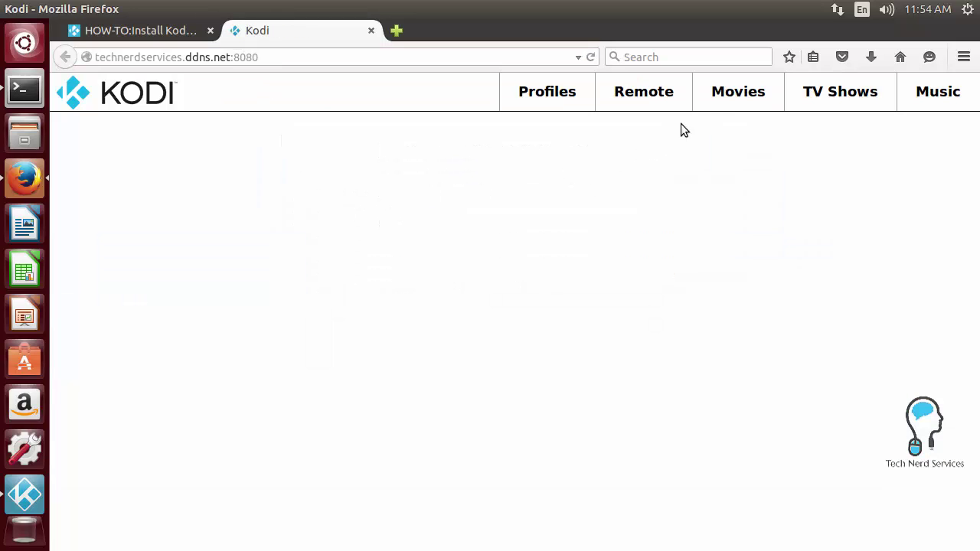
left_click(724, 102)
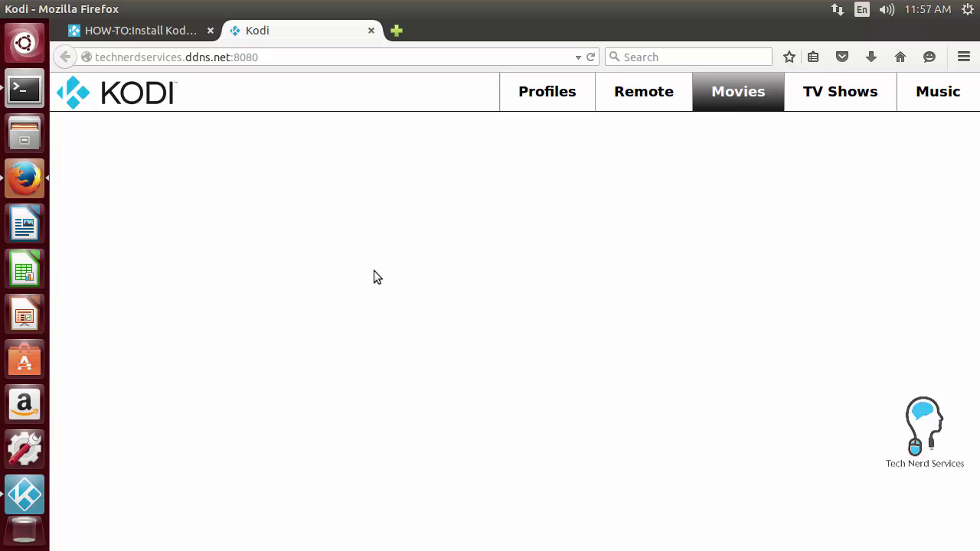
Switch back to Kodi, maximize its window, and set the display mode to Full screen
left_click(25, 495)
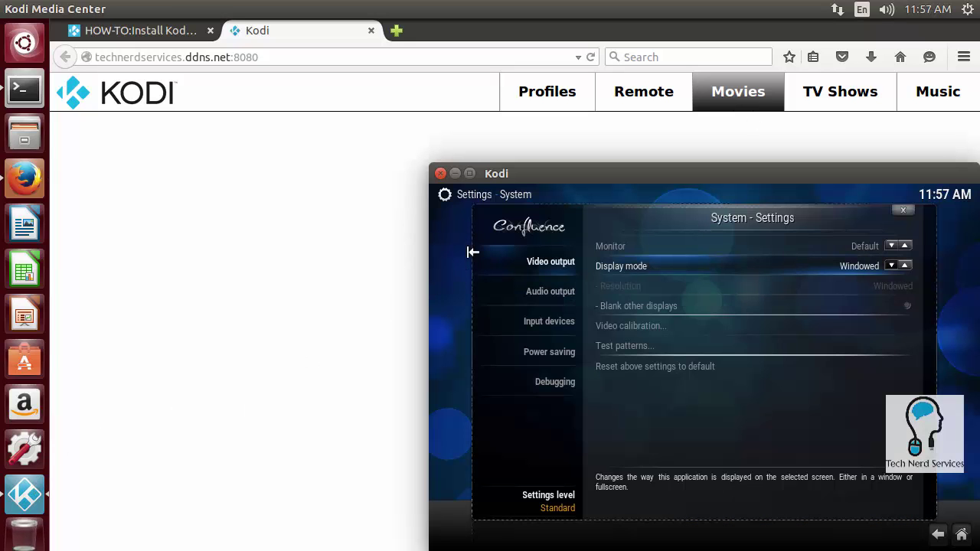
left_click(469, 174)
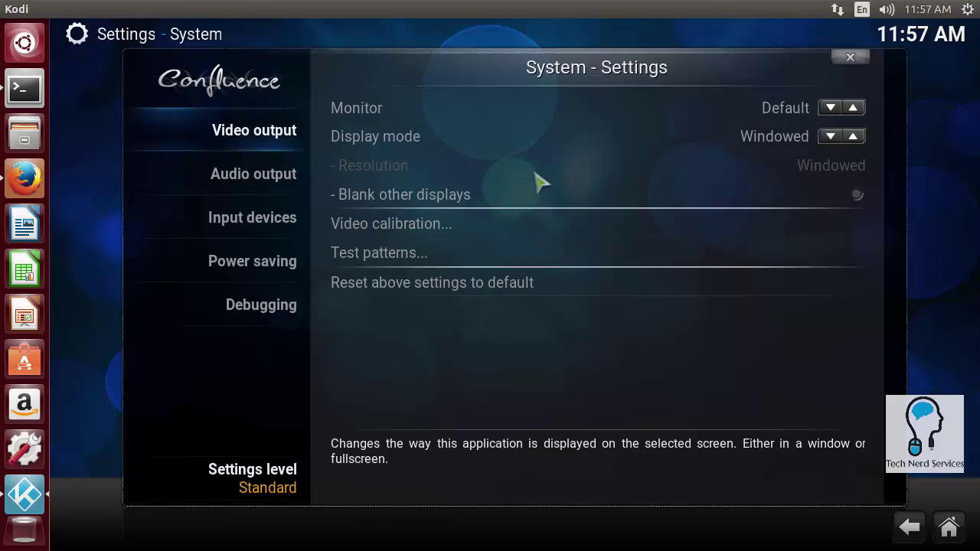
left_click(837, 135)
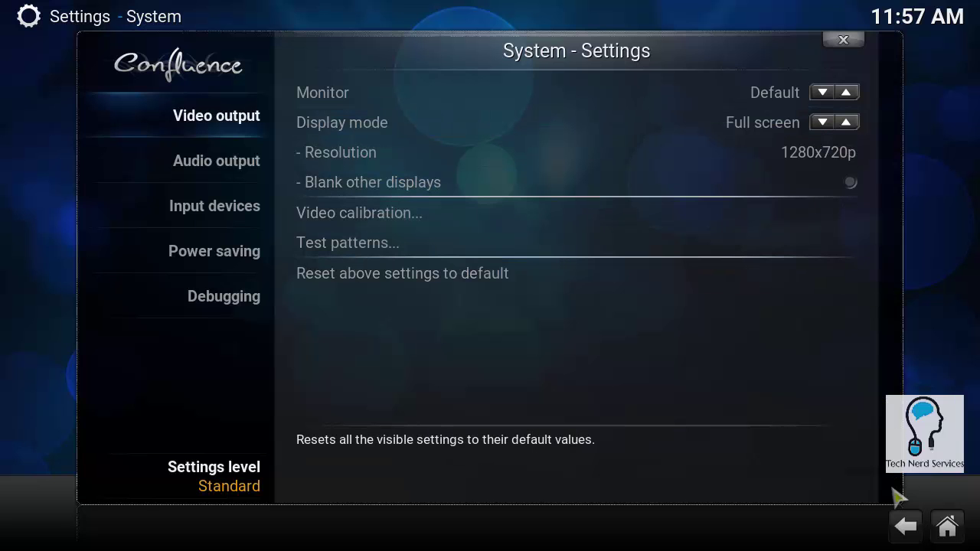
left_click(909, 527)
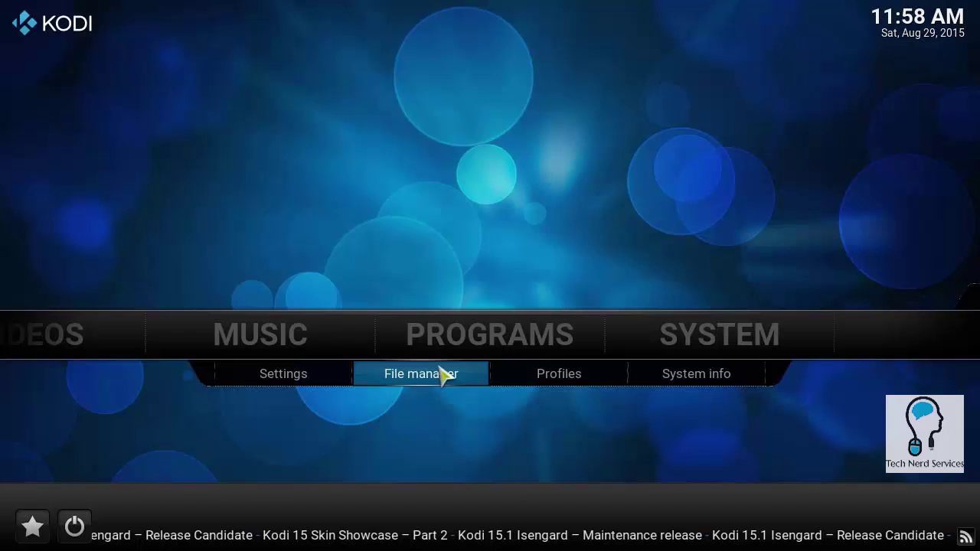
left_click(441, 374)
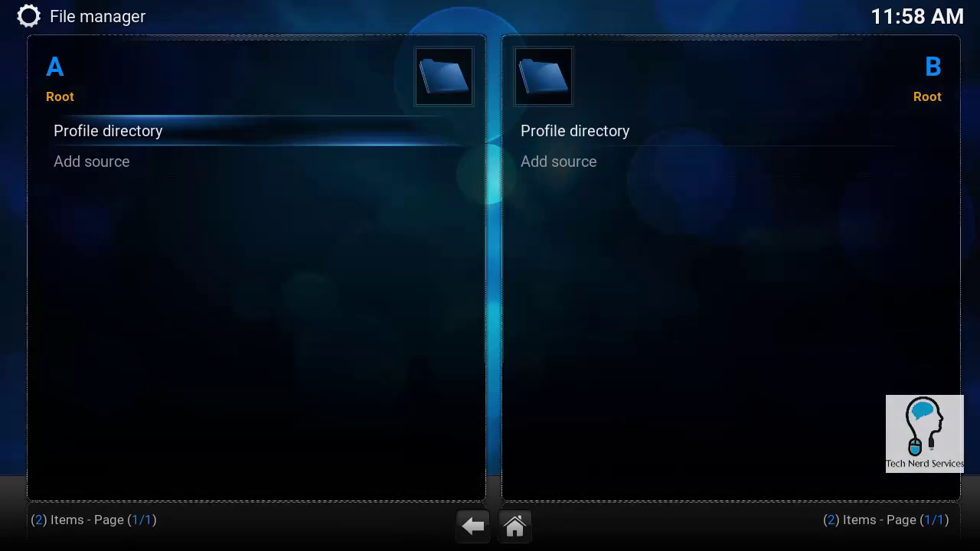
left_click(140, 167)
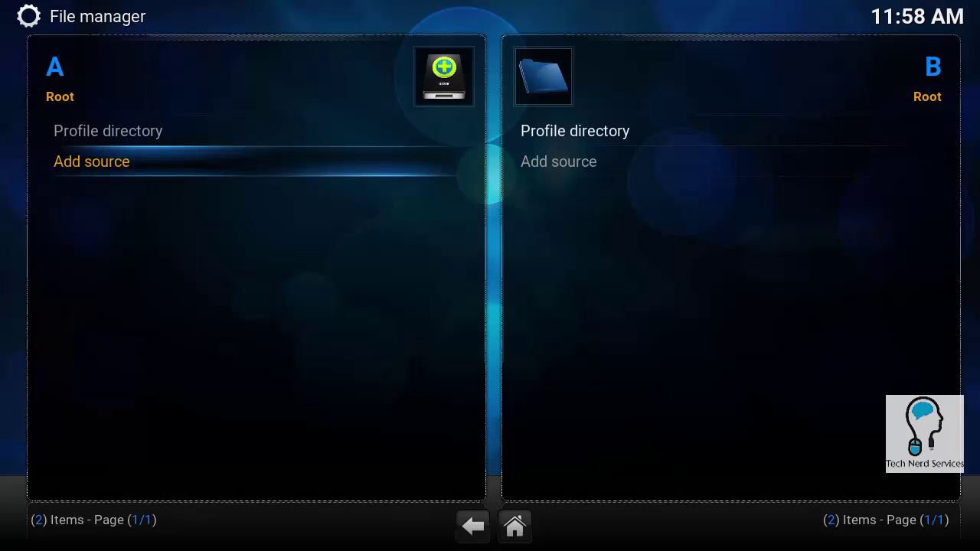
key("Return")
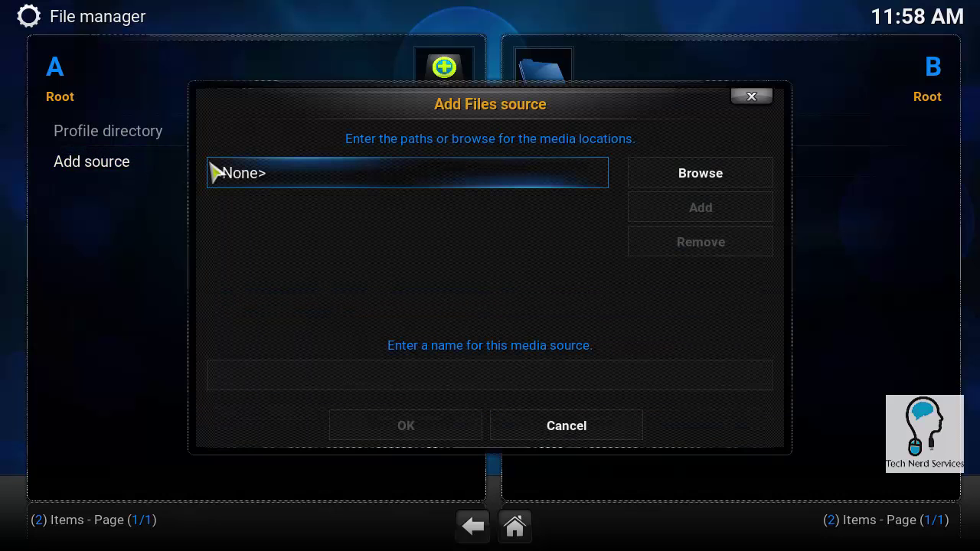
key("Return")
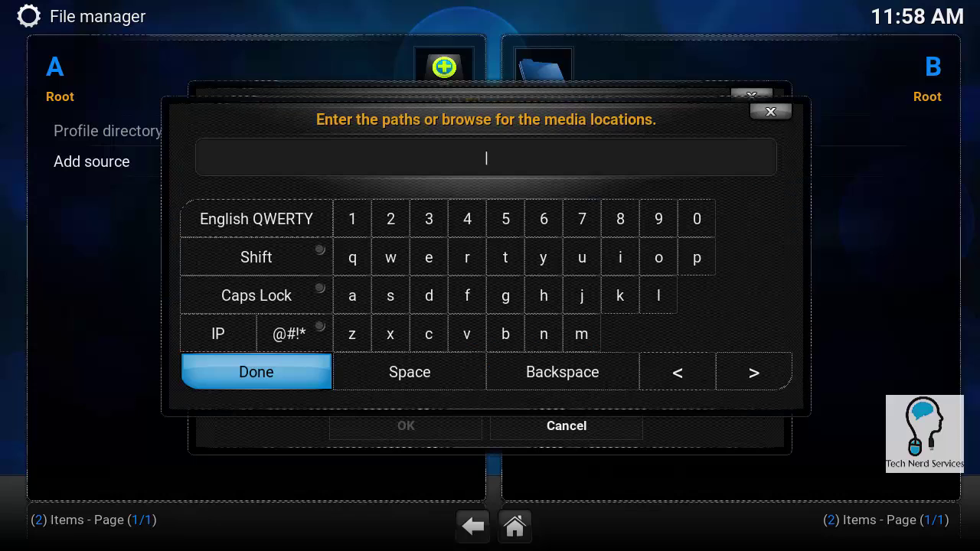
type("http://fusion.")
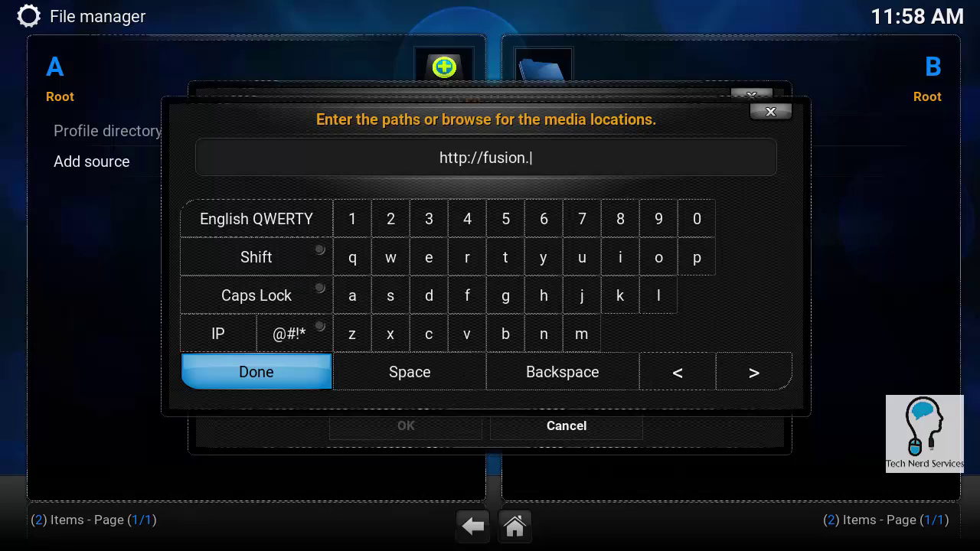
type("tvadd")
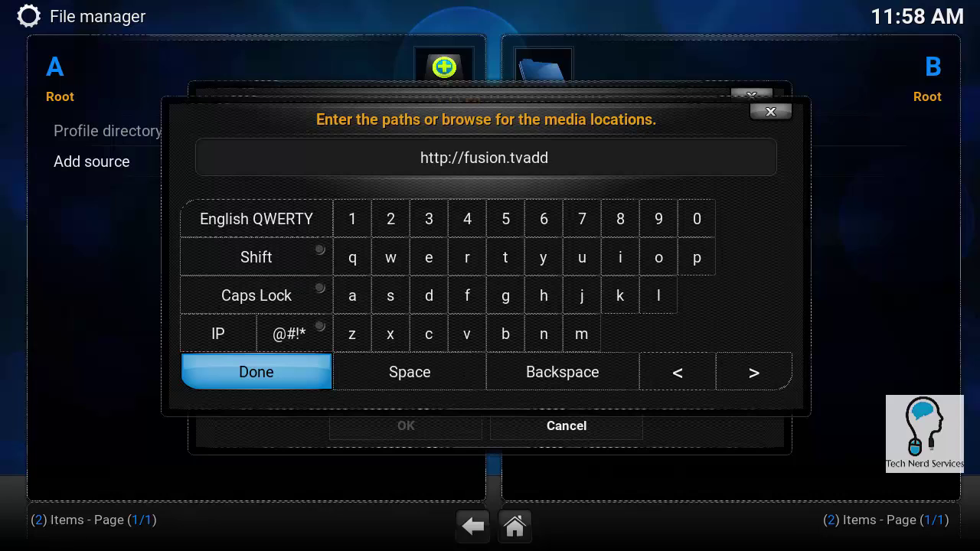
type("ons.ag")
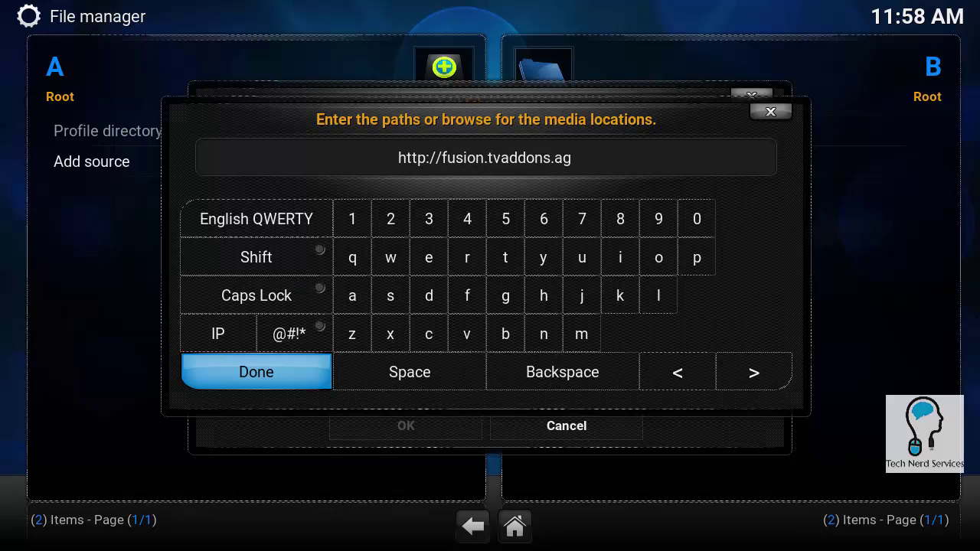
left_click(290, 373)
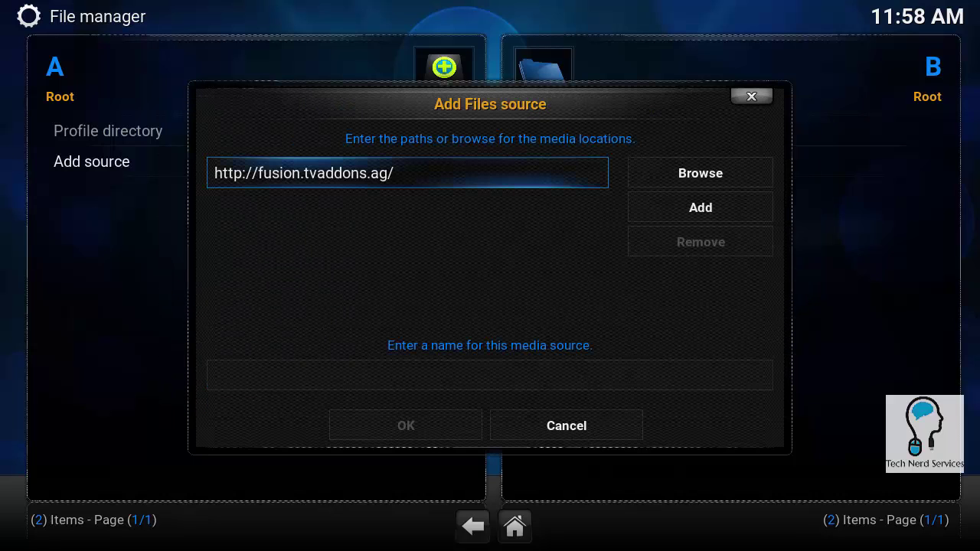
Name the new media source "fusion" and save it
left_click(360, 381)
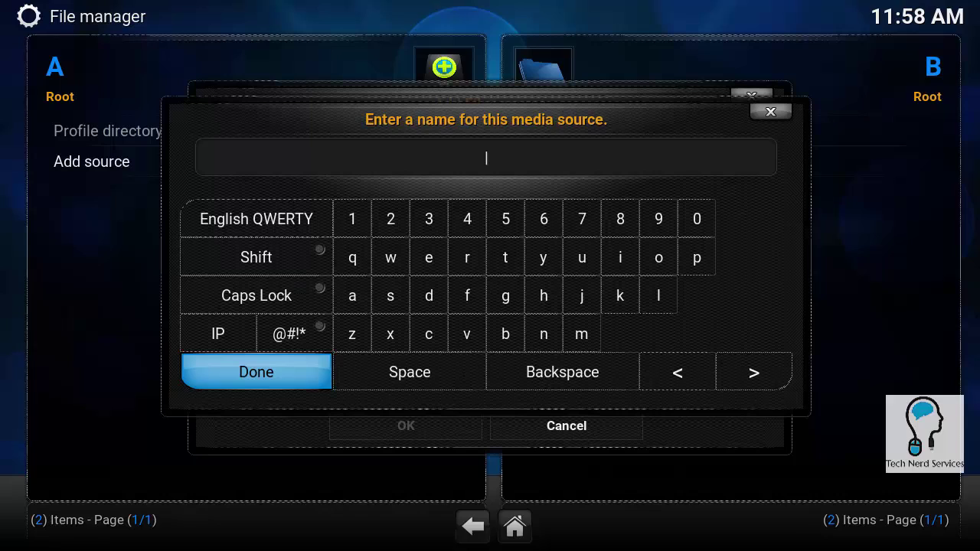
type("fusion")
left_click(310, 381)
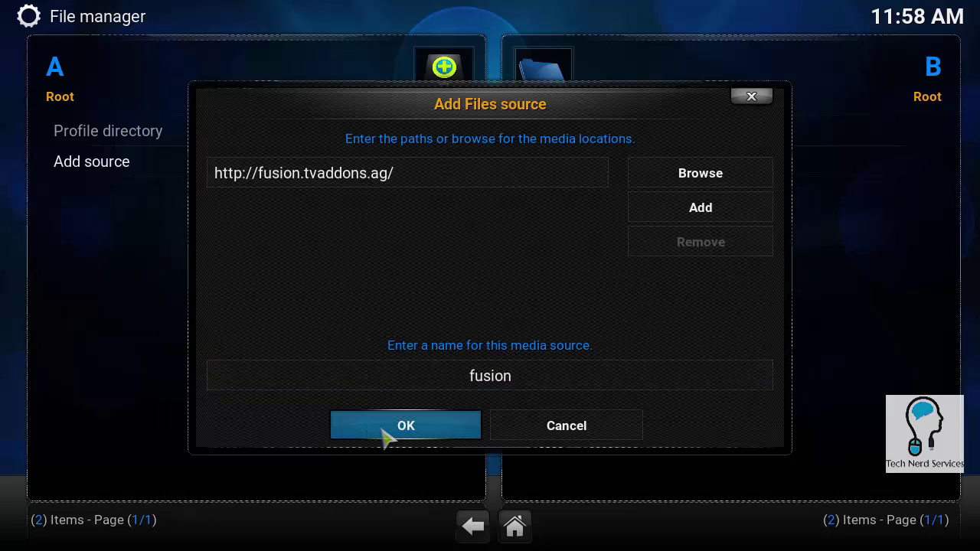
left_click(406, 426)
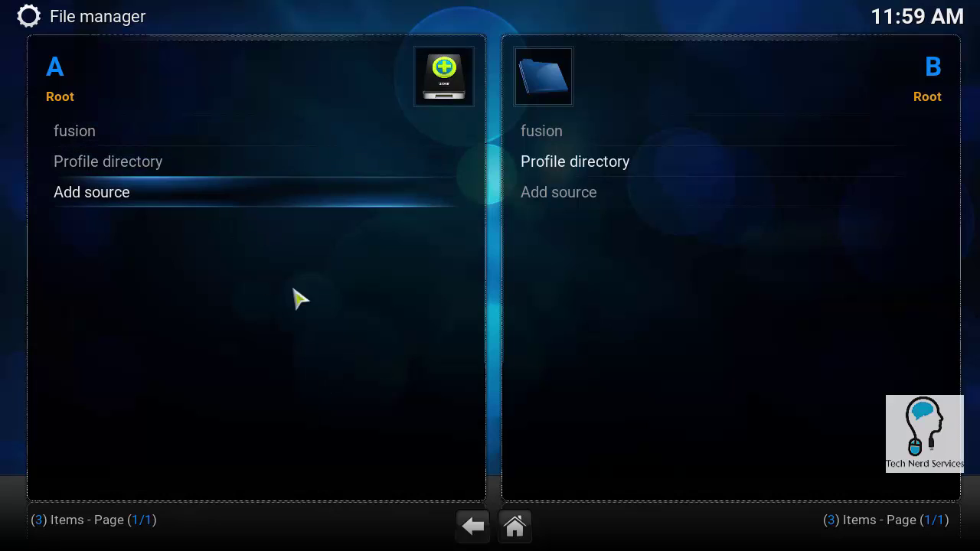
Install plugin.program.addoninstaller-1.2.0.zip as an add-on from the start-here folder of the fusion source
left_click(515, 526)
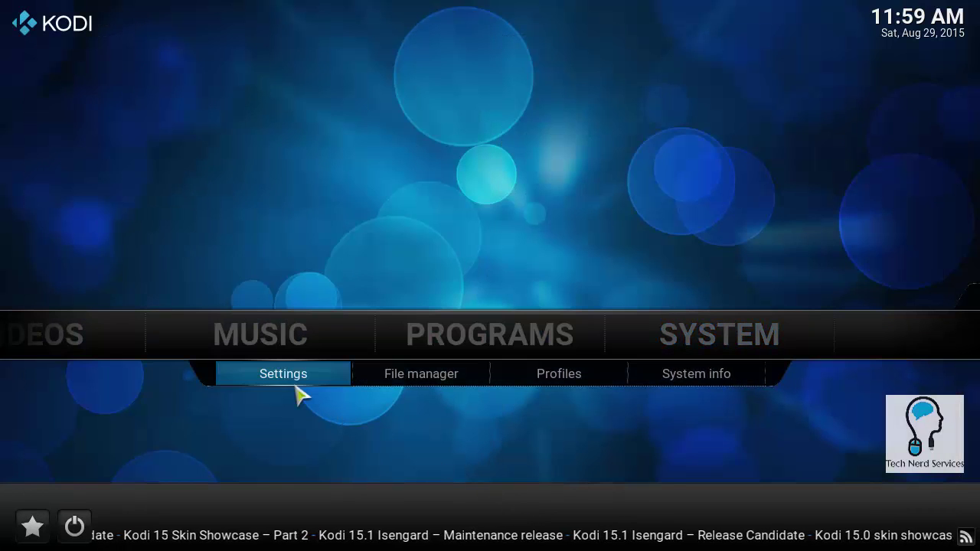
left_click(268, 377)
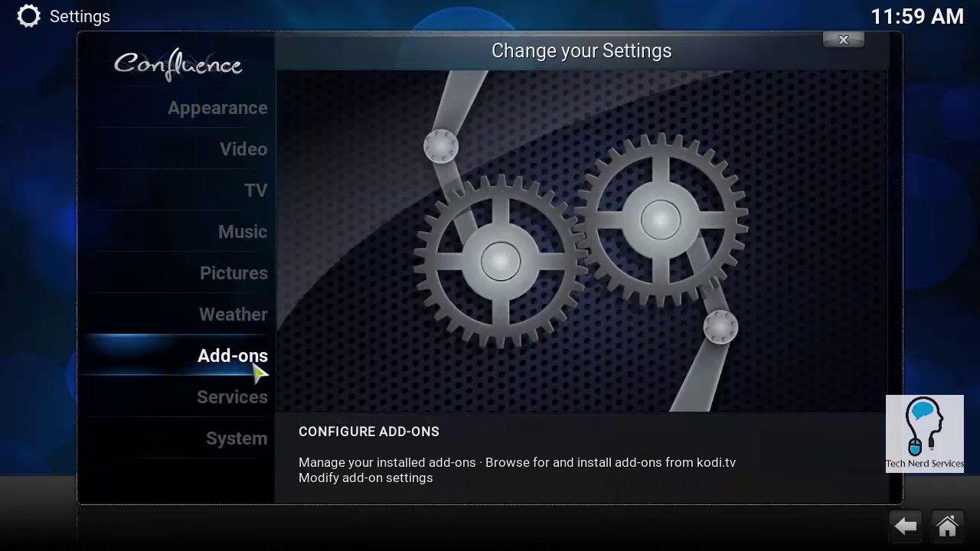
left_click(238, 356)
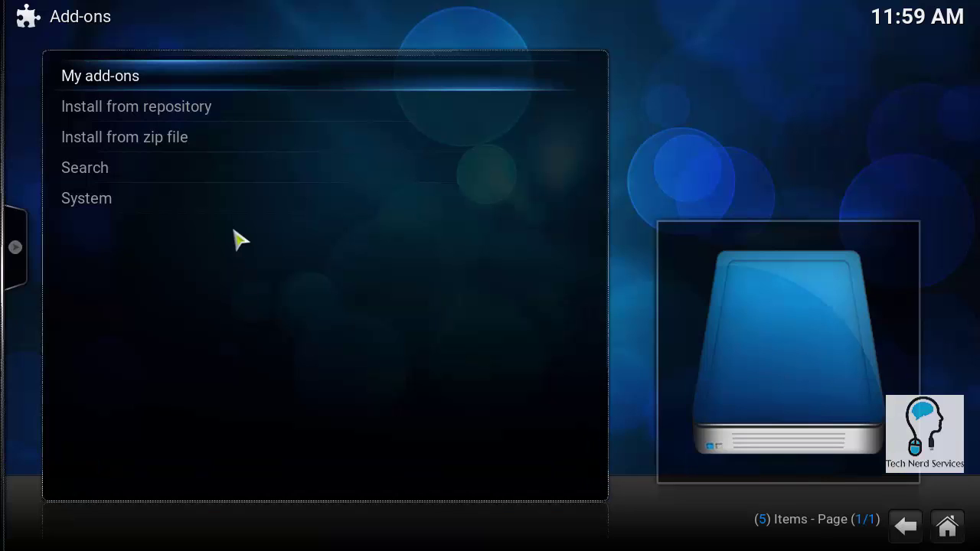
left_click(227, 147)
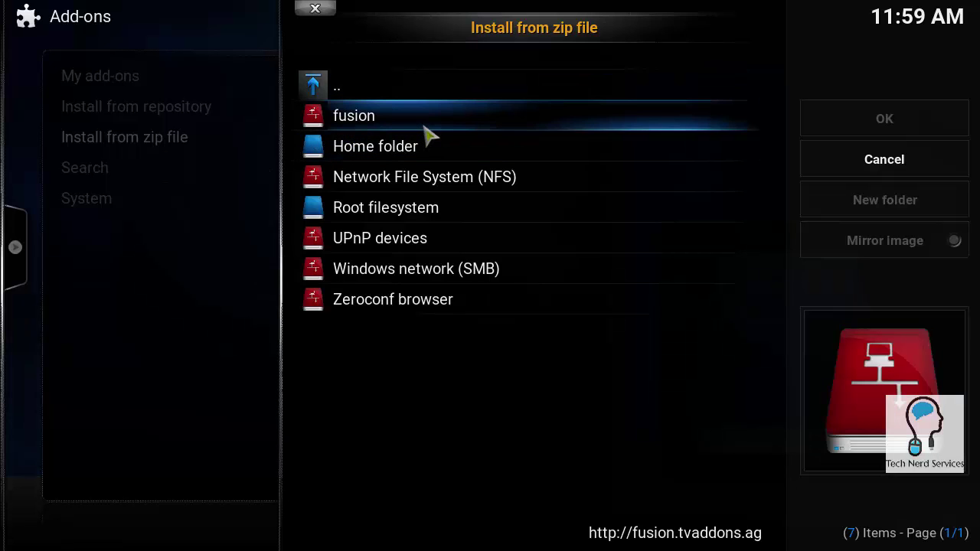
key("Return")
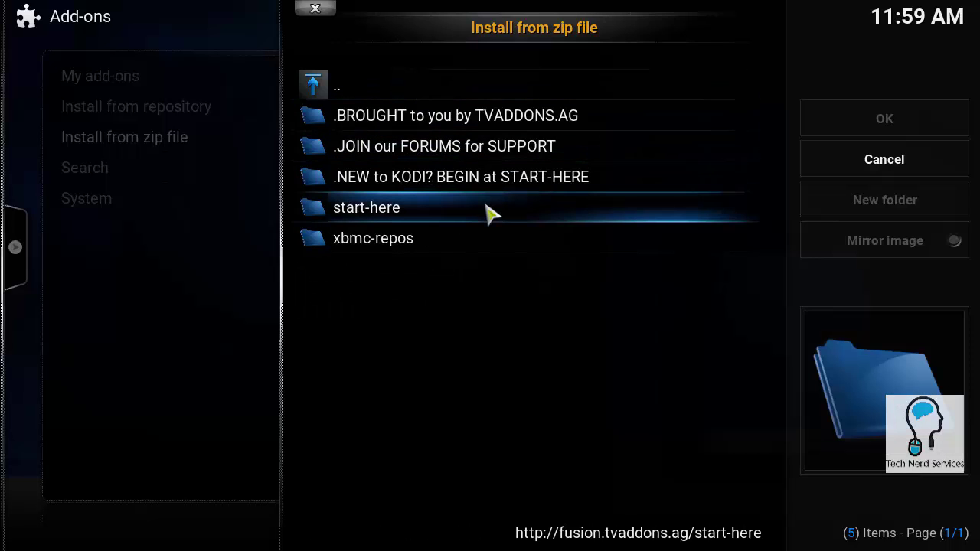
key("Return")
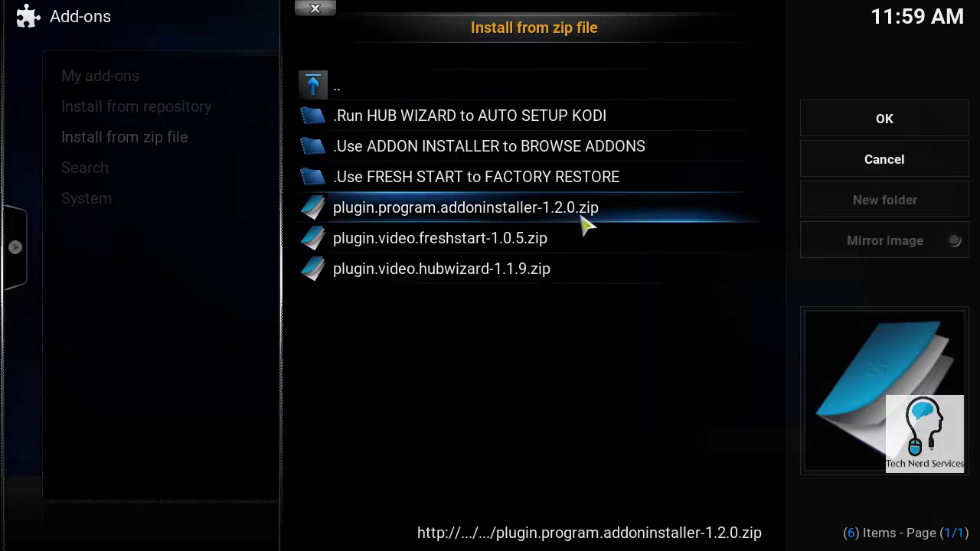
key("Return")
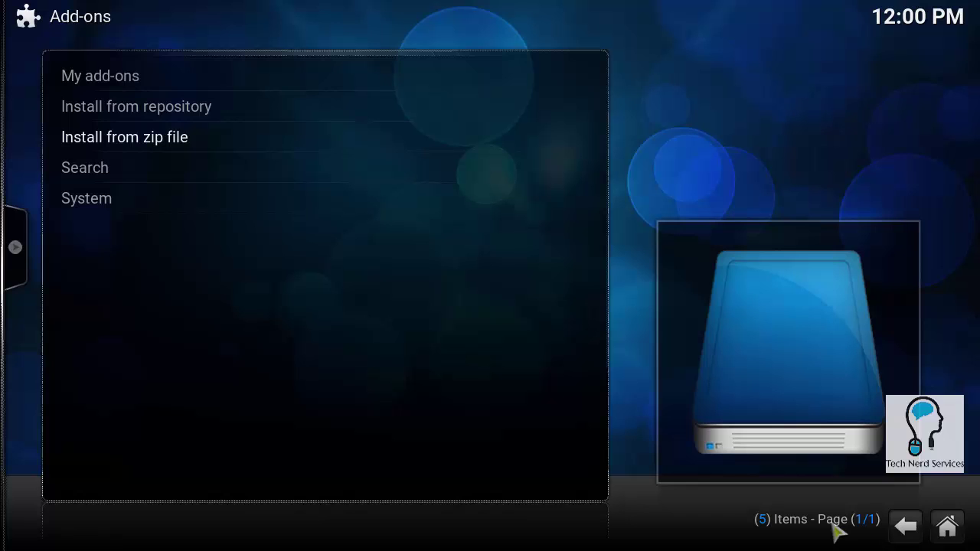
Open the Addon Installer program from the home screen, view its section settings, and accept them without changes
left_click(947, 527)
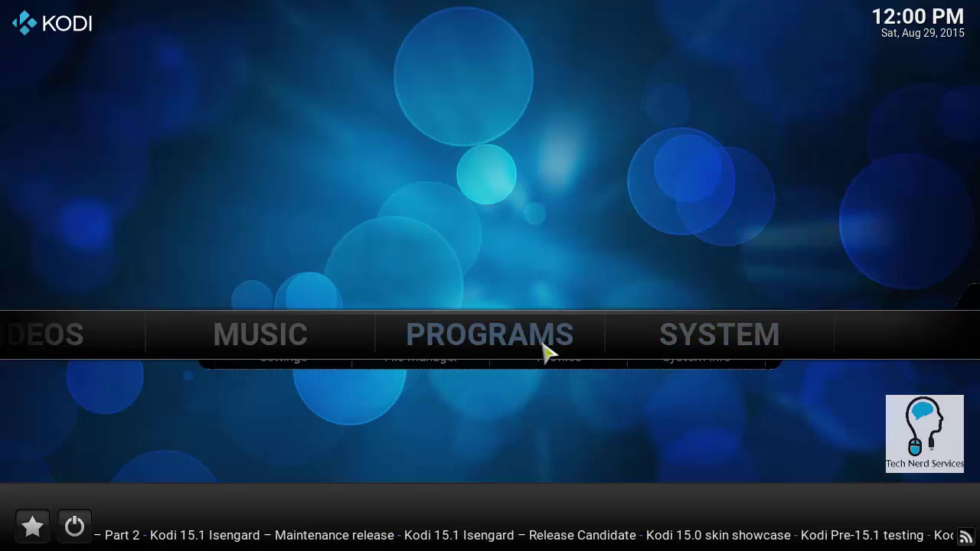
left_click(536, 345)
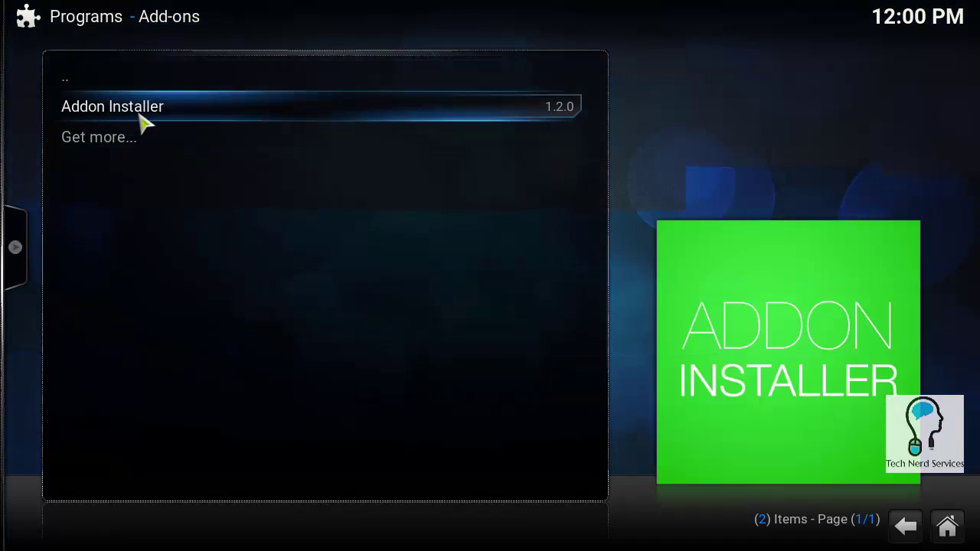
left_click(145, 121)
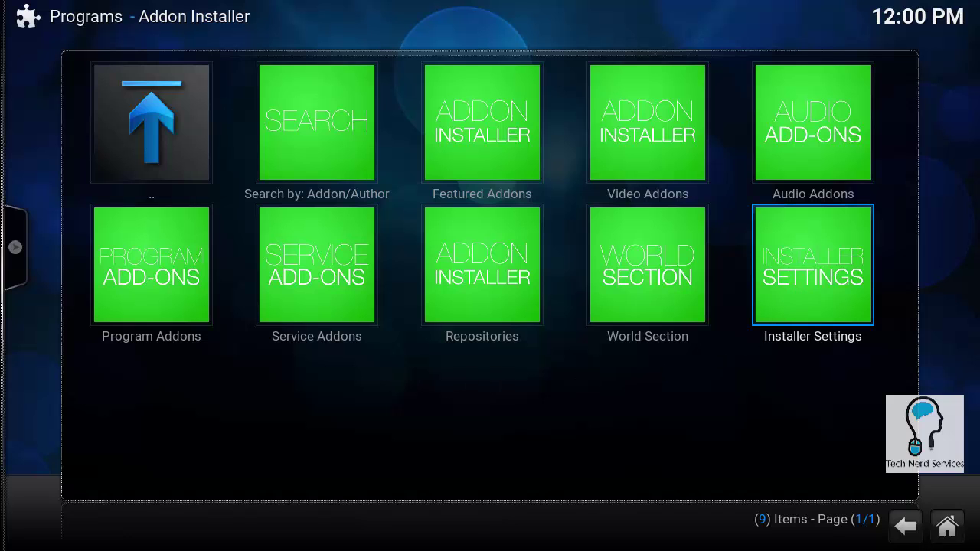
left_click(793, 303)
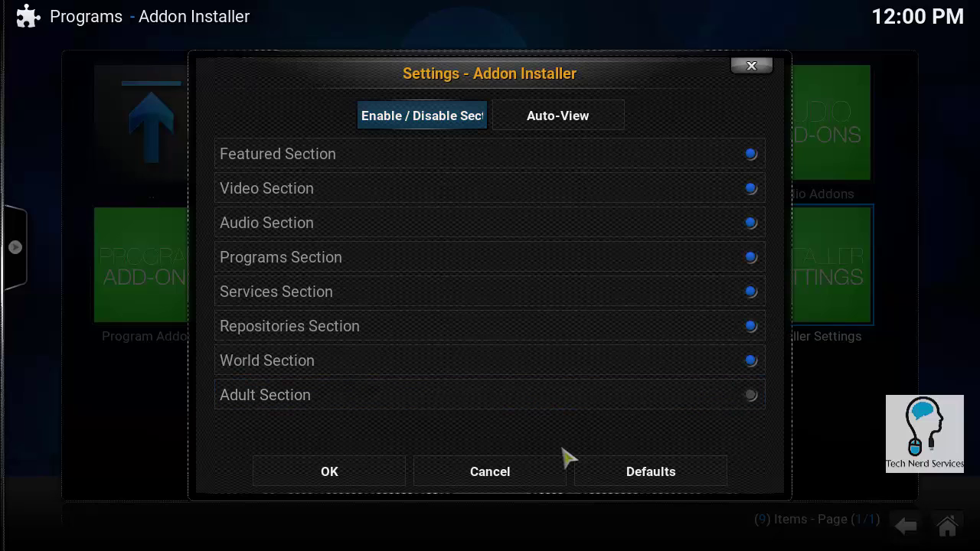
left_click(354, 483)
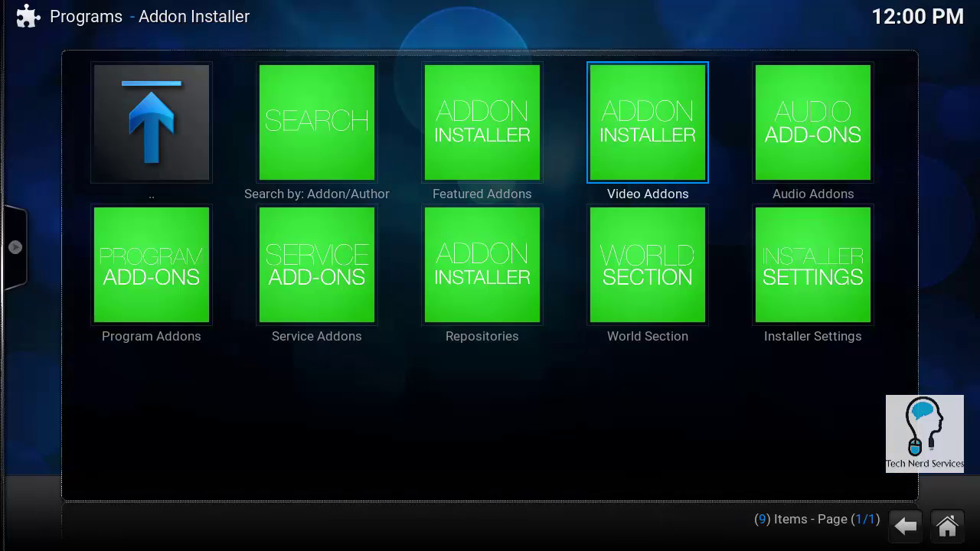
Install the Alluc add-on from the Addon Installer's Video Addons and return to the add-on list
left_click(613, 109)
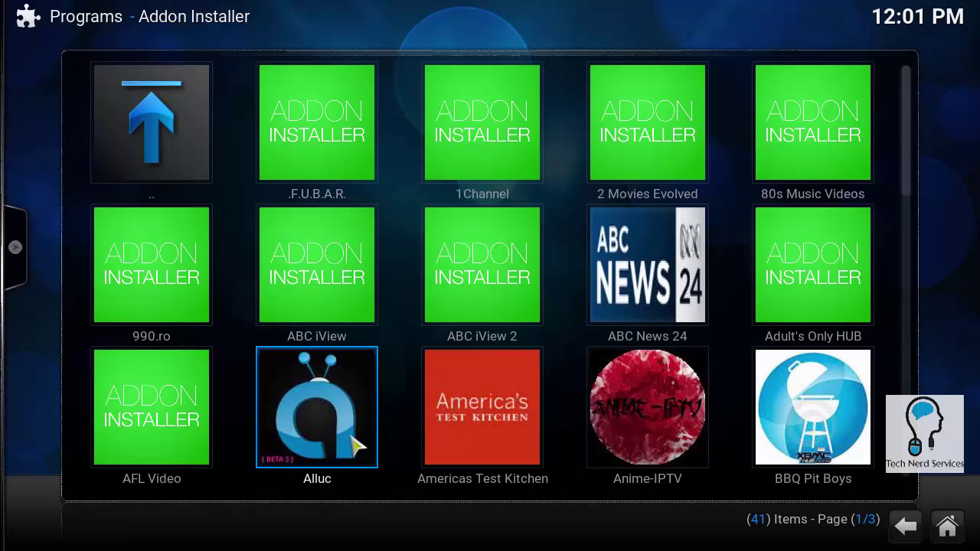
left_click(353, 440)
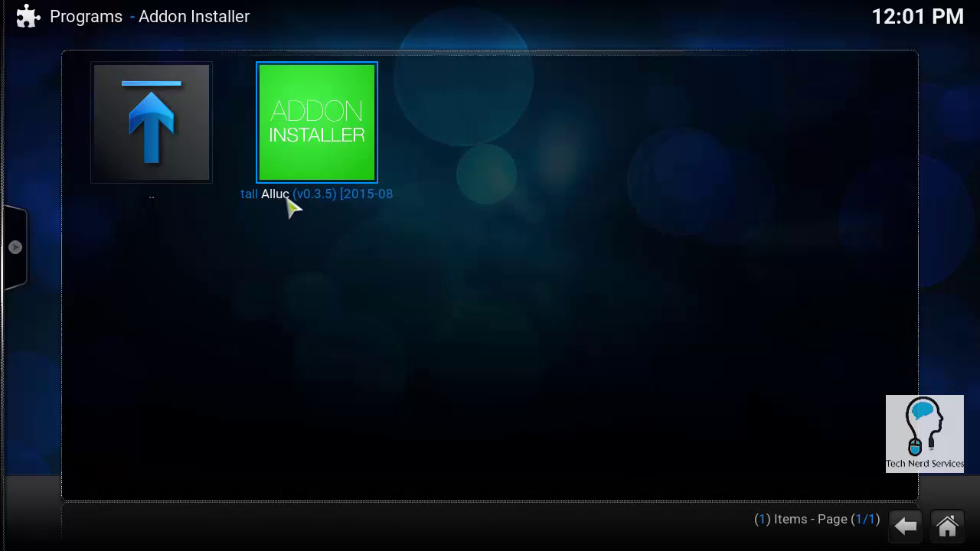
key("Return")
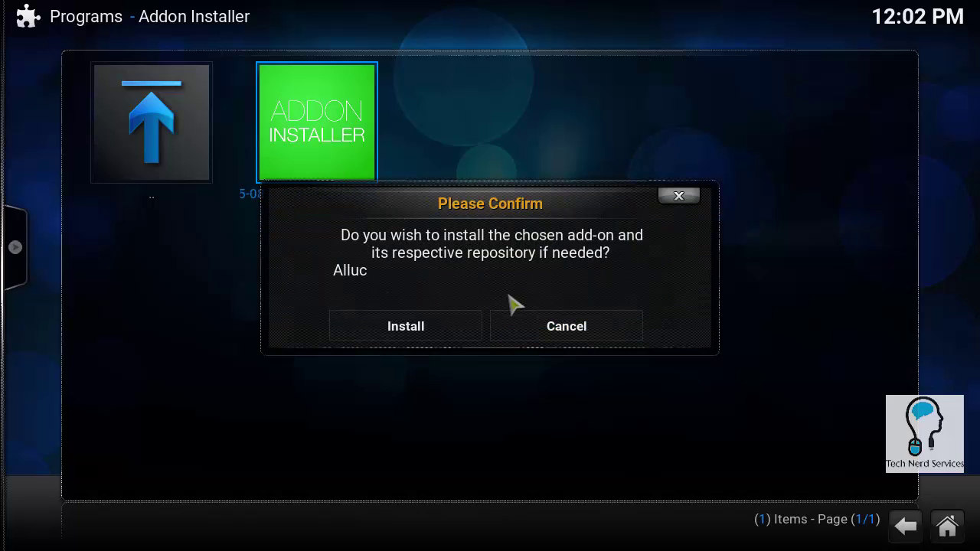
left_click(469, 328)
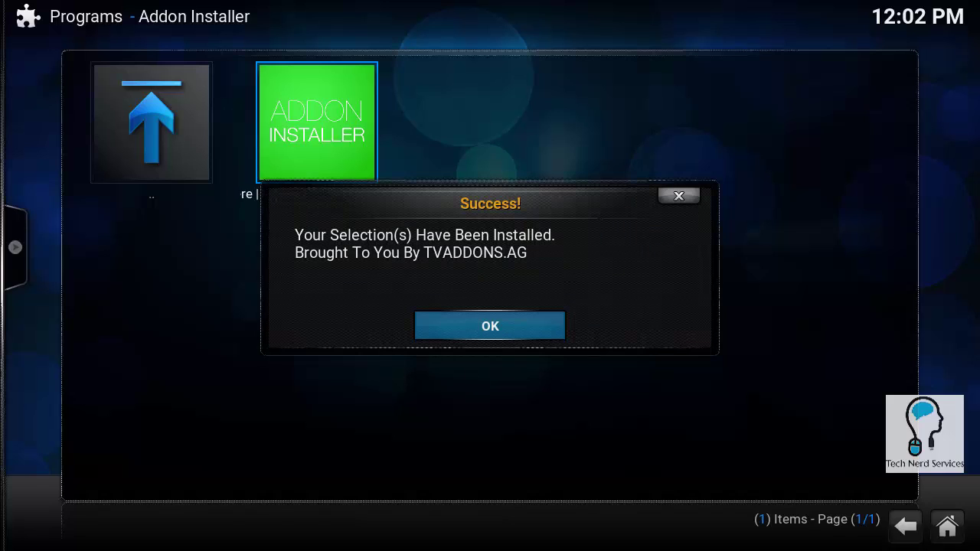
left_click(490, 326)
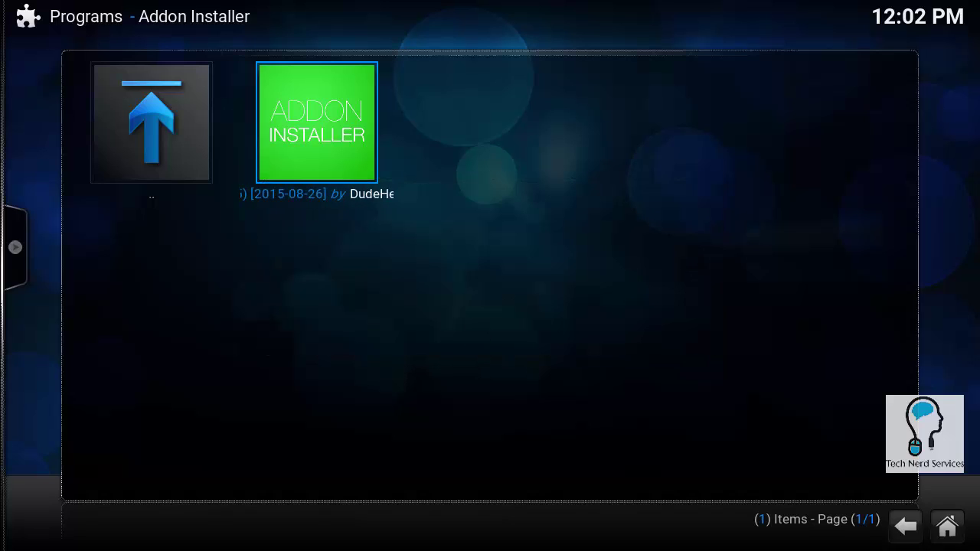
left_click(181, 149)
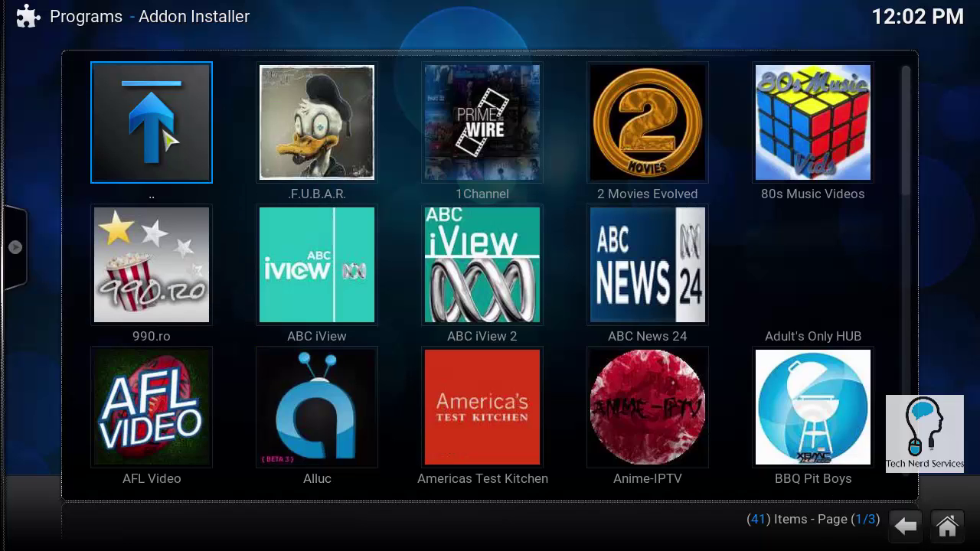